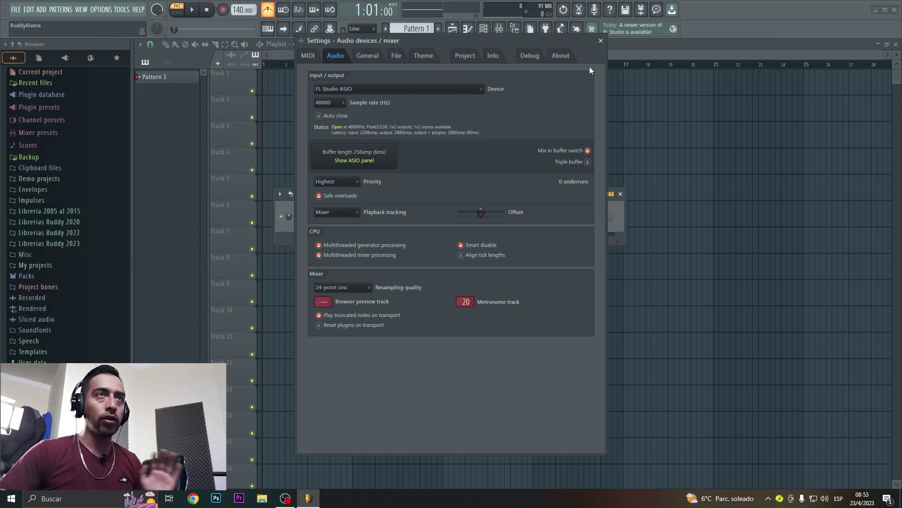
- Clear the workspace by closing the audio settings and the Channel rack, and place the Mixer over the lower playlist tracks
{"action": "left_click", "coordinate": [601, 41]}
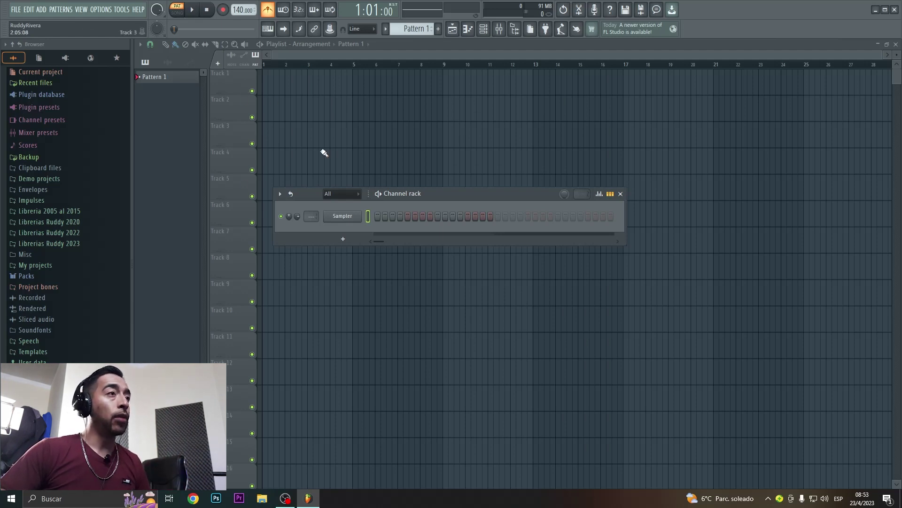
{"action": "left_click", "coordinate": [499, 28]}
{"action": "left_click_drag", "start_coordinate": [713, 115], "coordinate": [720, 88]}
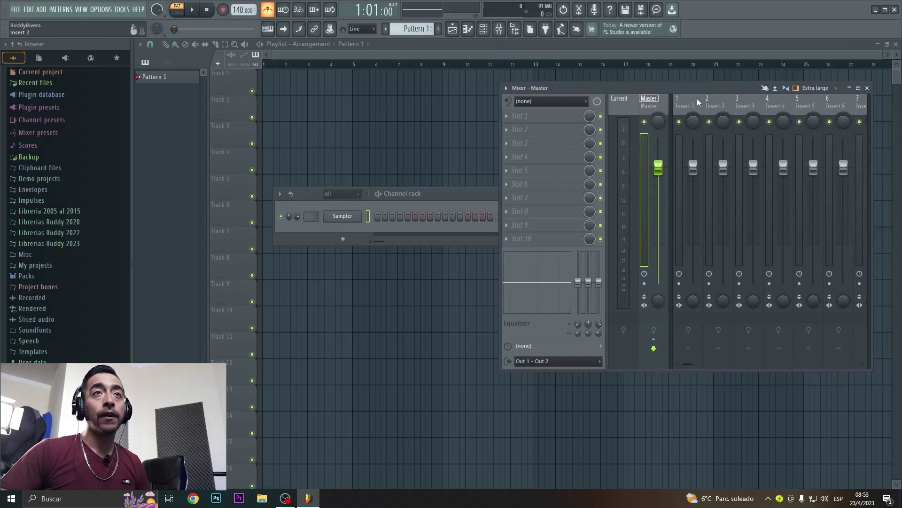
{"action": "left_click", "coordinate": [465, 201]}
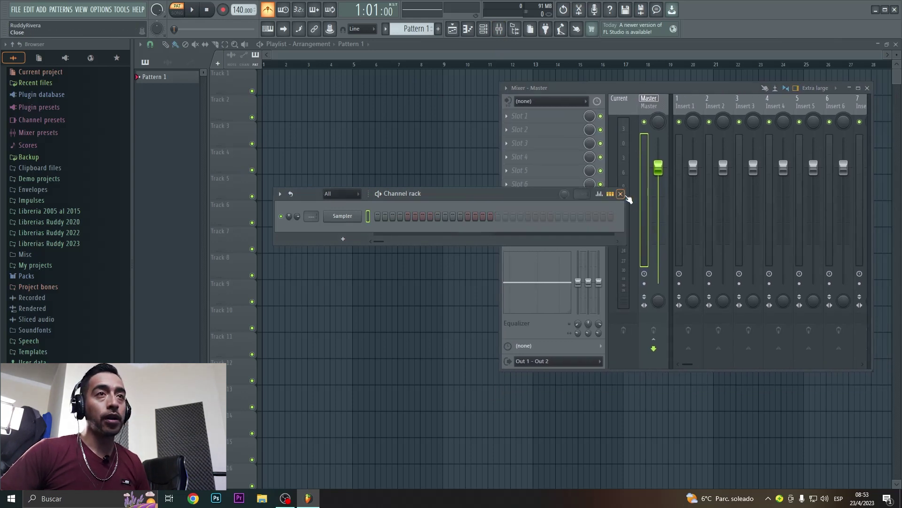
{"action": "left_click", "coordinate": [621, 194]}
{"action": "left_click_drag", "start_coordinate": [680, 88], "coordinate": [688, 204]}
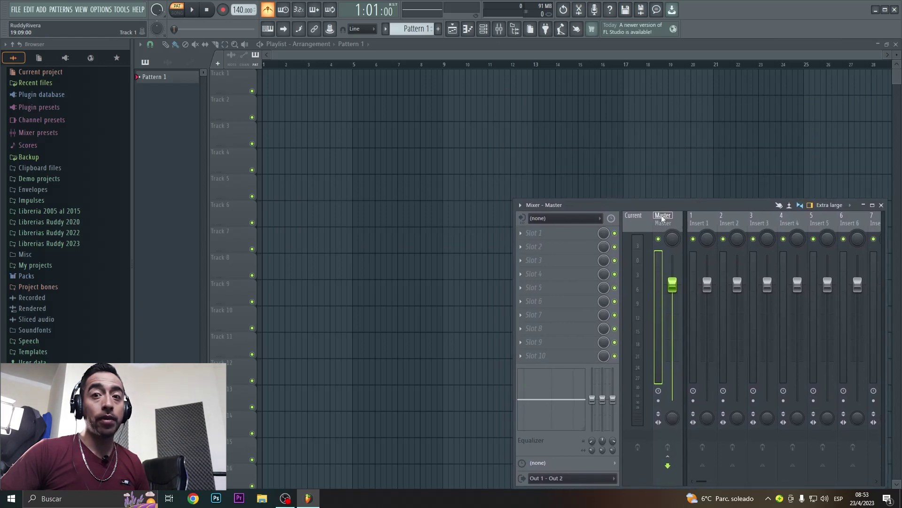
- Set playlist Track 1 to audio track mode linked to mixer Insert 1, and check its channel in the Mixer
{"action": "right_click", "coordinate": [229, 86]}
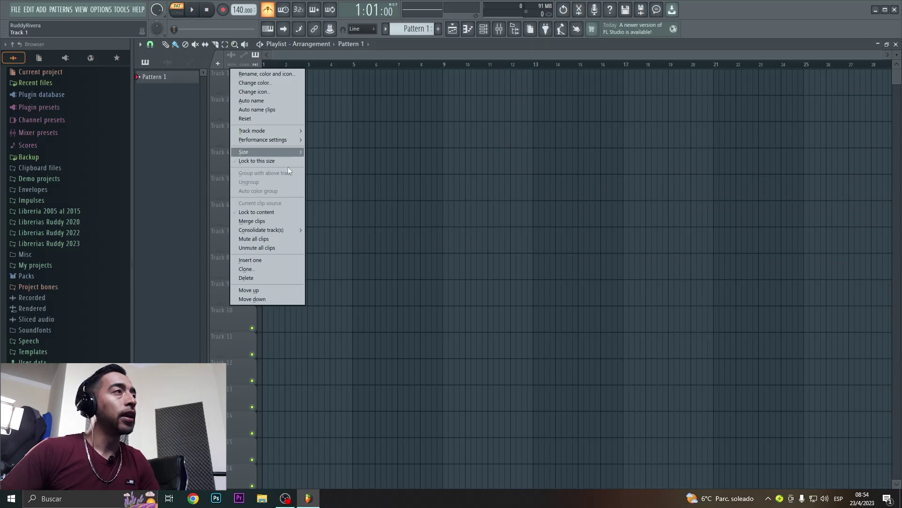
{"action": "mouse_move", "coordinate": [267, 130]}
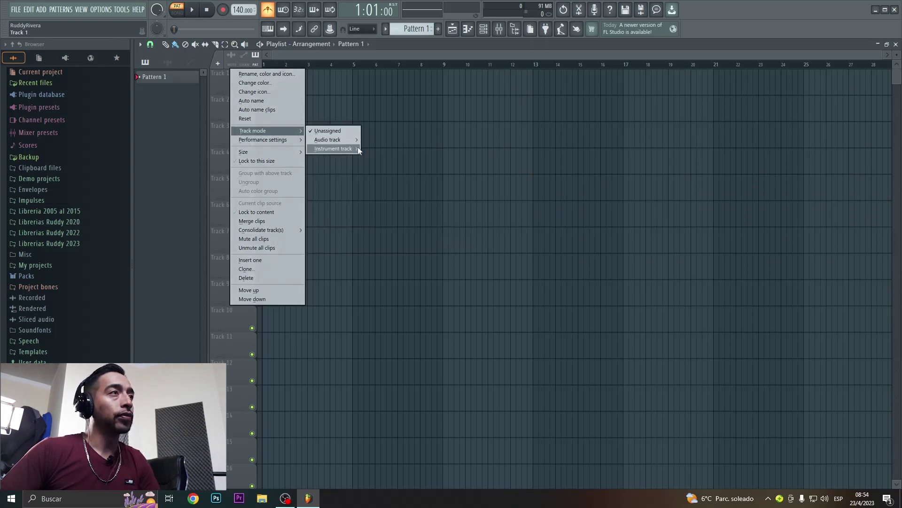
{"action": "mouse_move", "coordinate": [342, 140]}
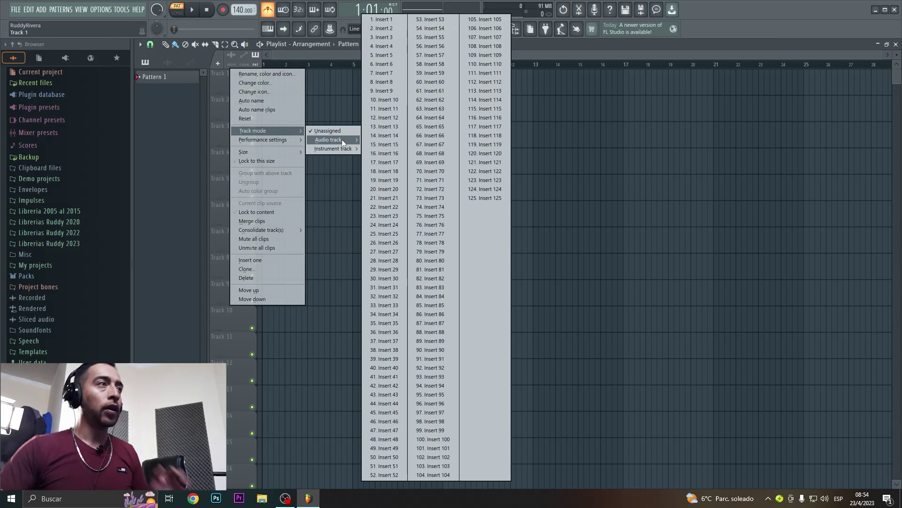
{"action": "left_click", "coordinate": [396, 20]}
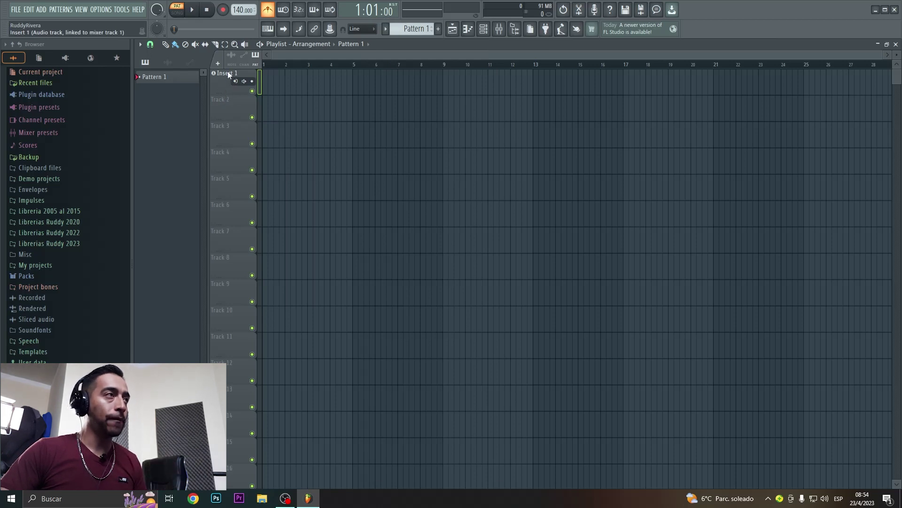
{"action": "left_click", "coordinate": [499, 29]}
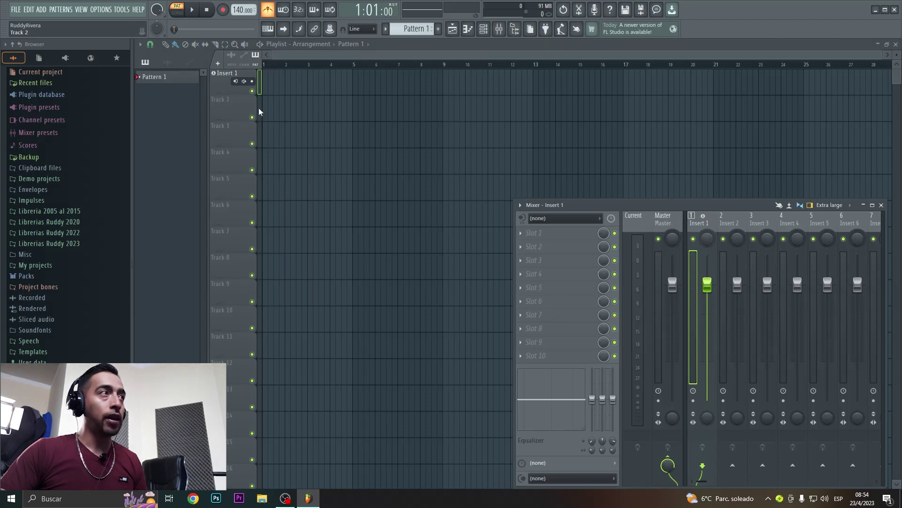
- Rename the first playlist track as Beat and color it green
{"action": "double_click", "coordinate": [226, 79]}
{"action": "right_click", "coordinate": [225, 79]}
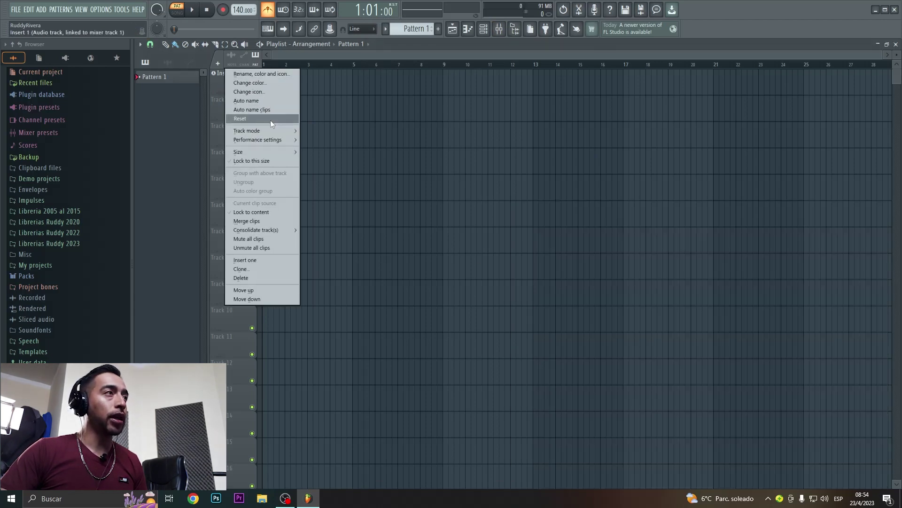
{"action": "left_click", "coordinate": [221, 83]}
{"action": "key", "text": "F2"}
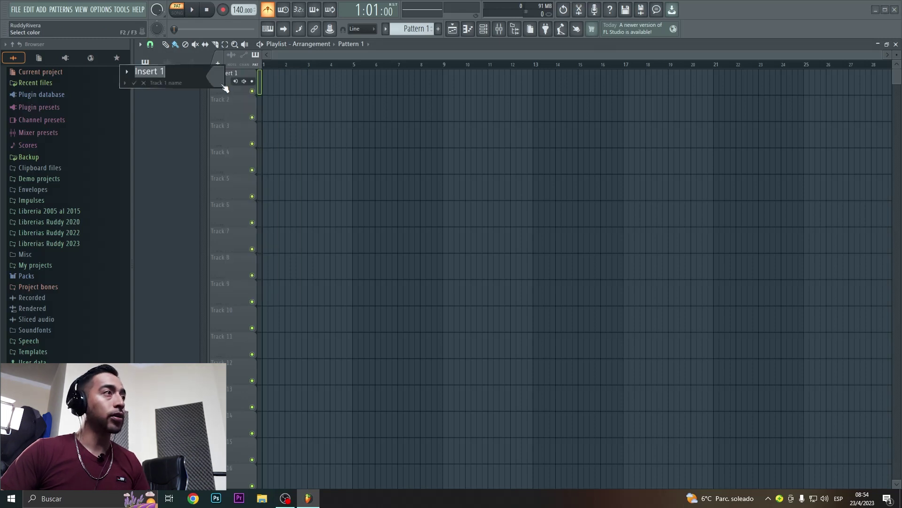
{"action": "type", "text": "Beat"}
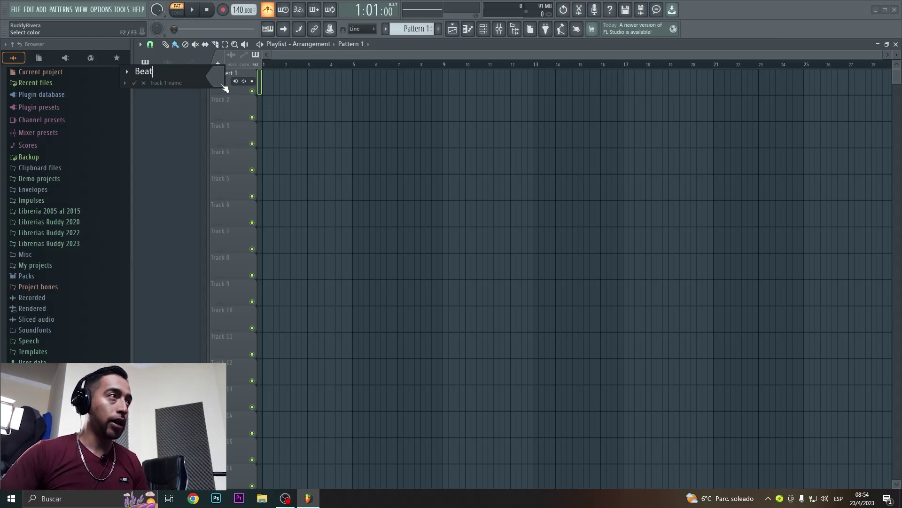
{"action": "left_click", "coordinate": [221, 84]}
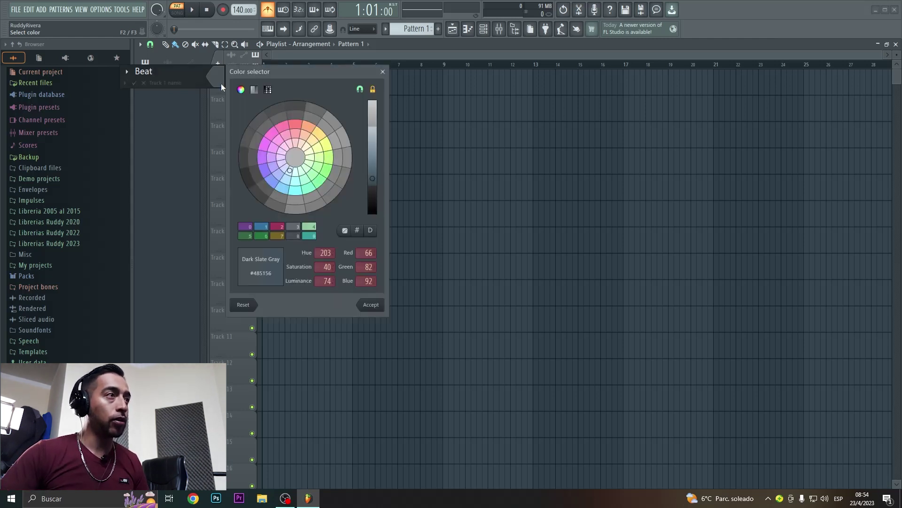
{"action": "left_click", "coordinate": [330, 161]}
{"action": "left_click", "coordinate": [366, 304]}
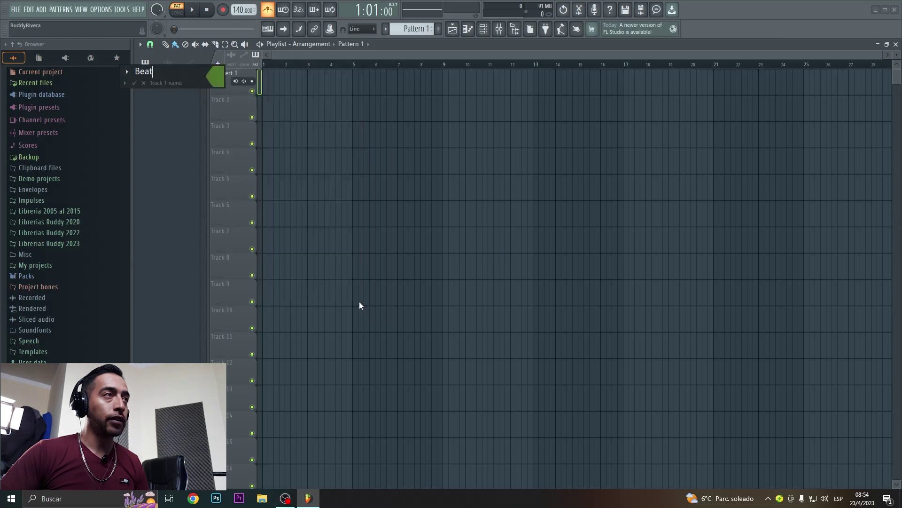
{"action": "key", "text": "Return"}
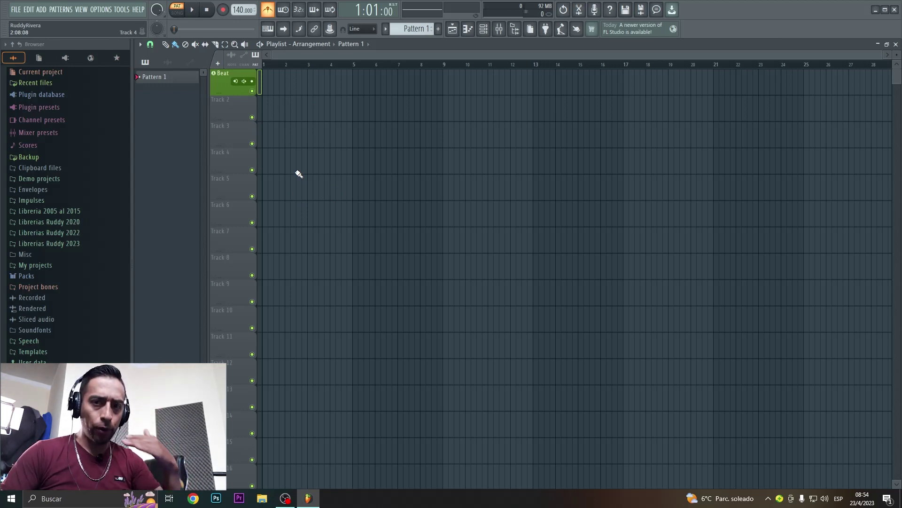
- Set playlist Track 2 to audio track mode linked to mixer Insert 2, and check its channel in the Mixer
{"action": "right_click", "coordinate": [242, 107]}
{"action": "mouse_move", "coordinate": [288, 157]}
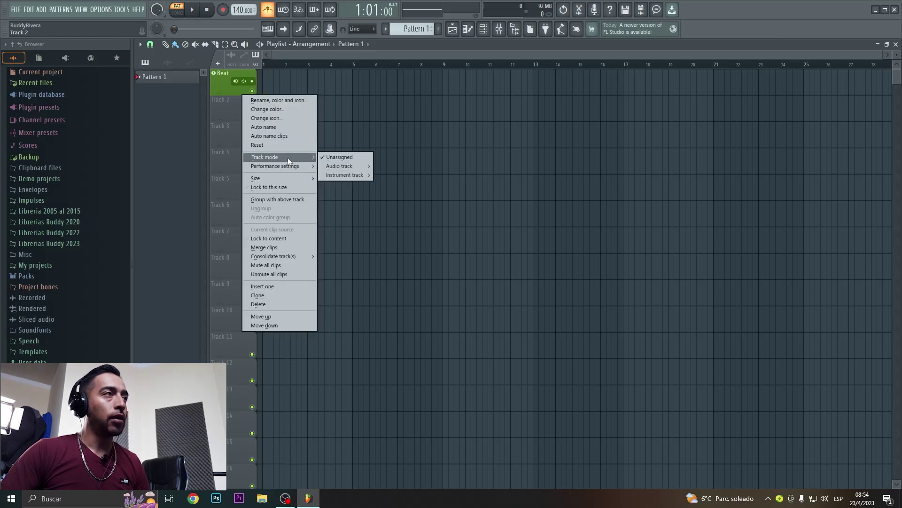
{"action": "mouse_move", "coordinate": [348, 166]}
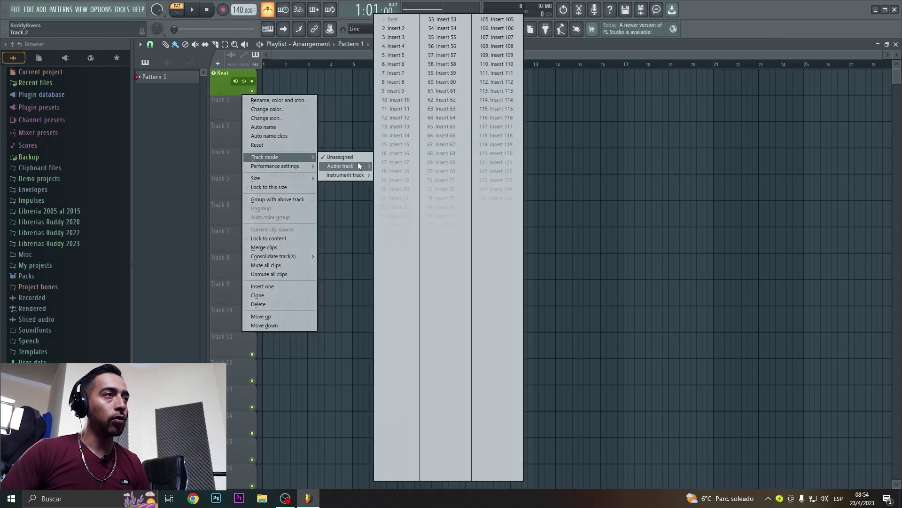
{"action": "left_click", "coordinate": [402, 28]}
{"action": "left_click", "coordinate": [499, 30]}
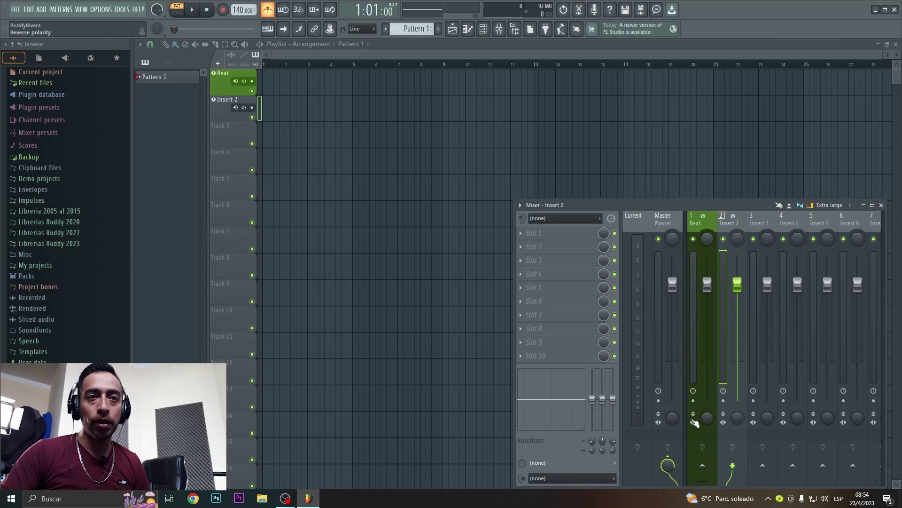
{"action": "key", "text": "F9"}
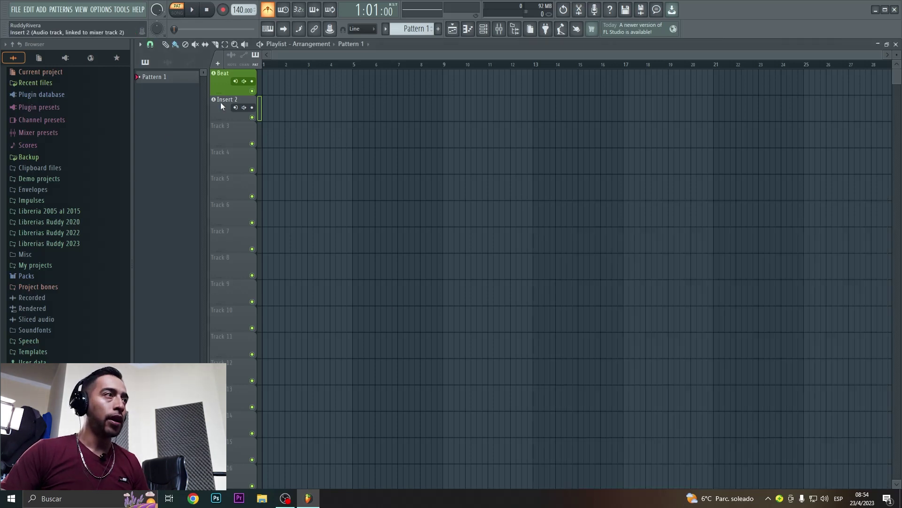
- Rename the second playlist track as Voz Principal
{"action": "right_click", "coordinate": [218, 101]}
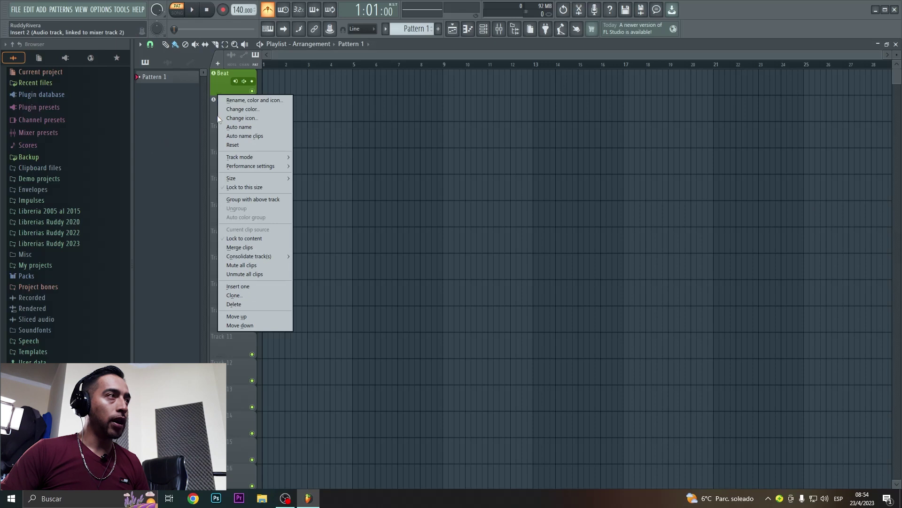
{"action": "left_click", "coordinate": [217, 115]}
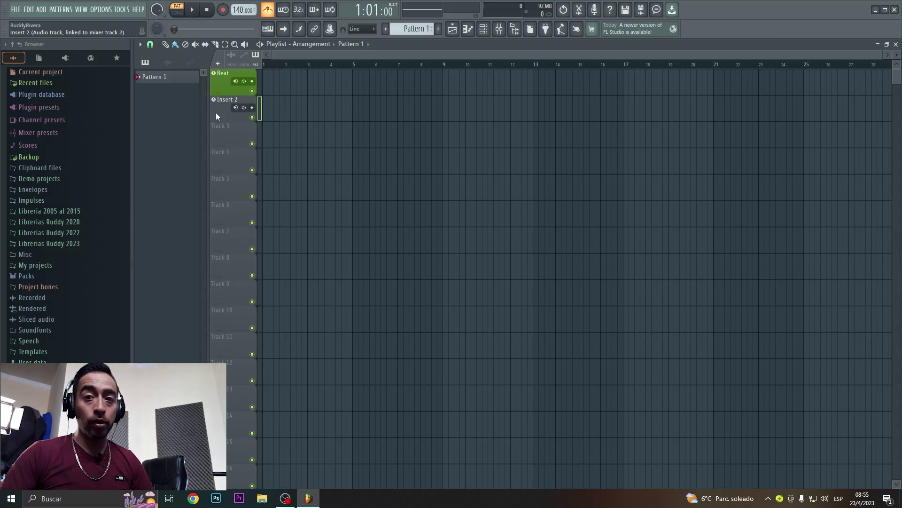
{"action": "double_click", "coordinate": [215, 116]}
{"action": "type", "text": "Voz Prin"}
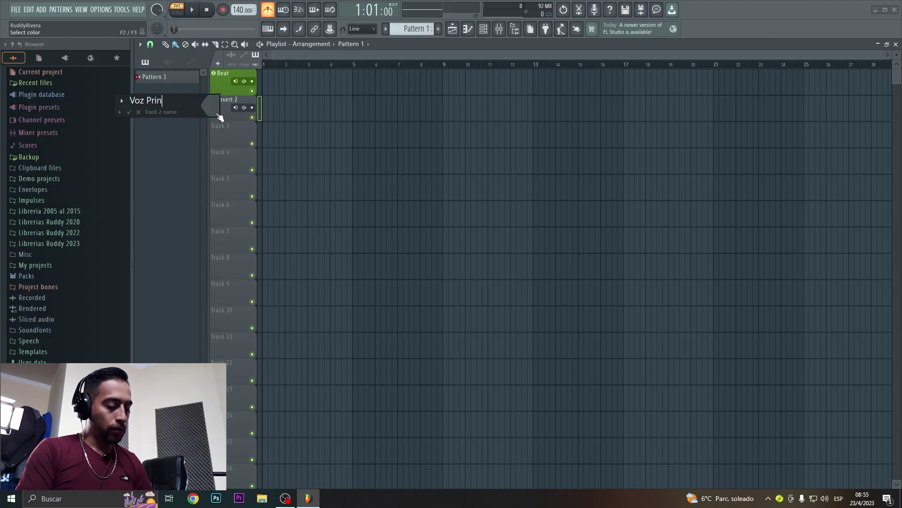
{"action": "type", "text": "cipal"}
{"action": "key", "text": "Return"}
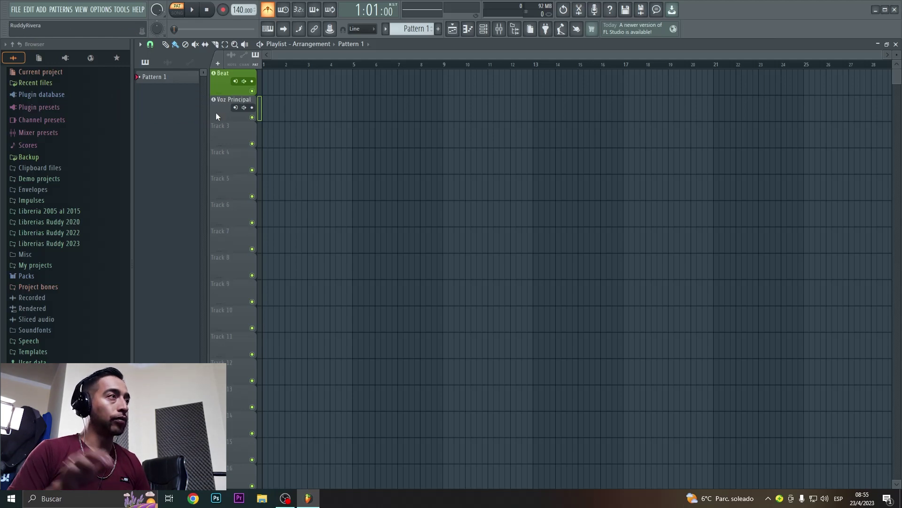
- Color the Voz Principal track purple (#512876)
{"action": "double_click", "coordinate": [216, 116]}
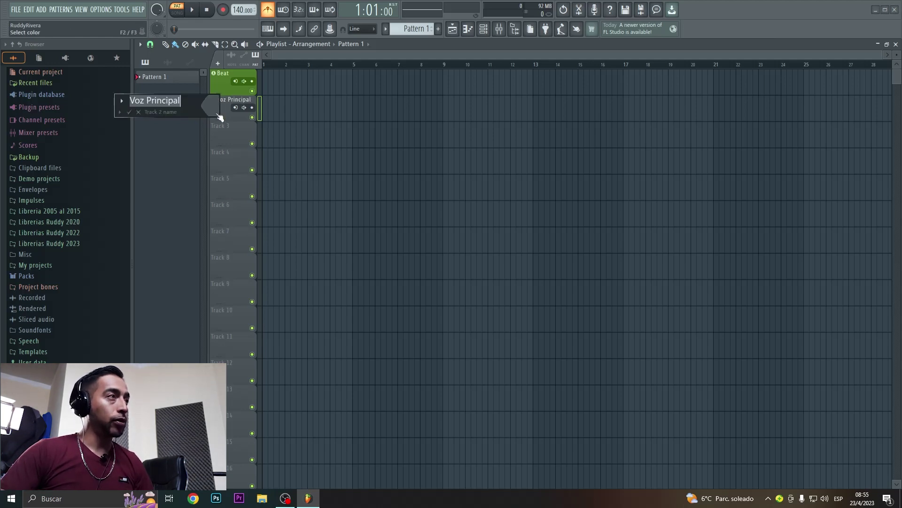
{"action": "left_click", "coordinate": [214, 108]}
{"action": "left_click", "coordinate": [258, 188]}
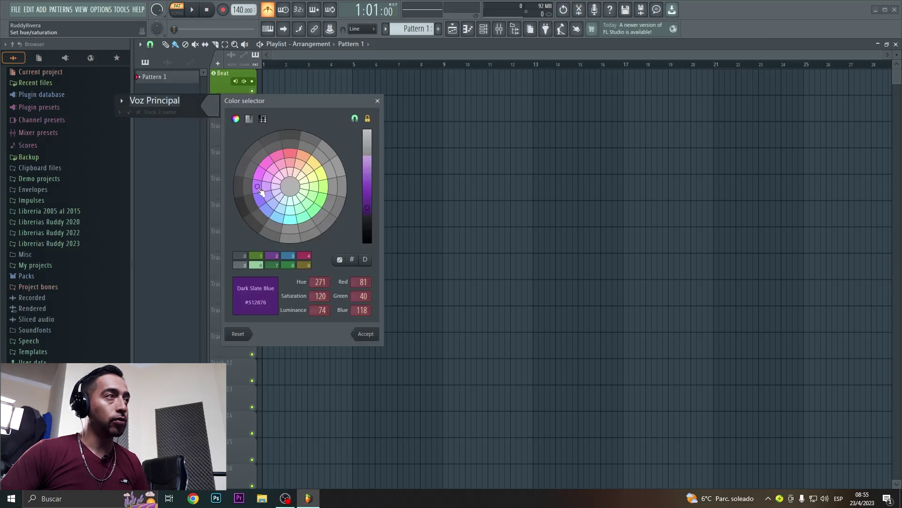
{"action": "key", "text": "Return"}
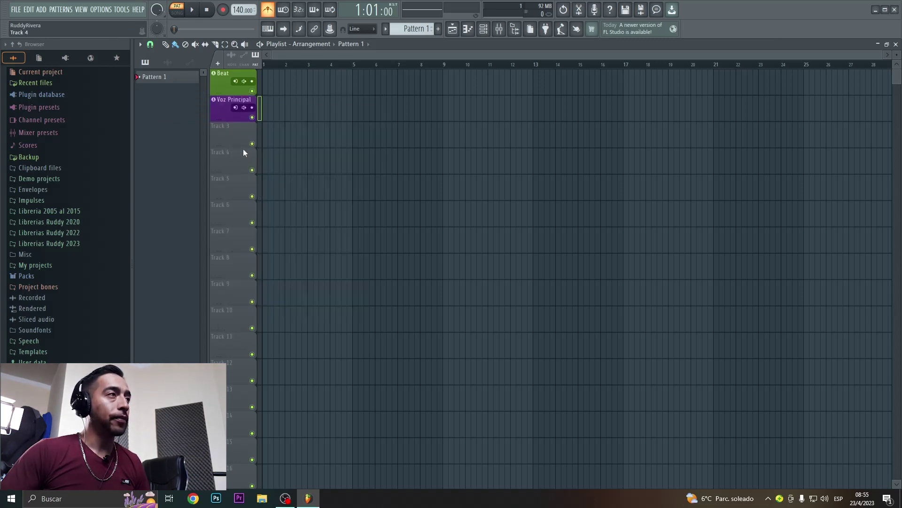
- Set playlist Track 3 to audio track mode linked to mixer Insert 3
{"action": "right_click", "coordinate": [235, 132]}
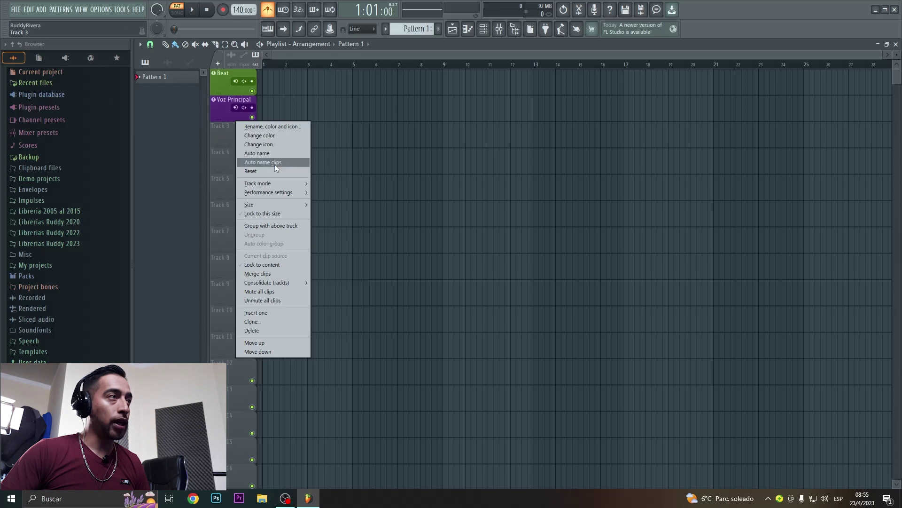
{"action": "mouse_move", "coordinate": [289, 186]}
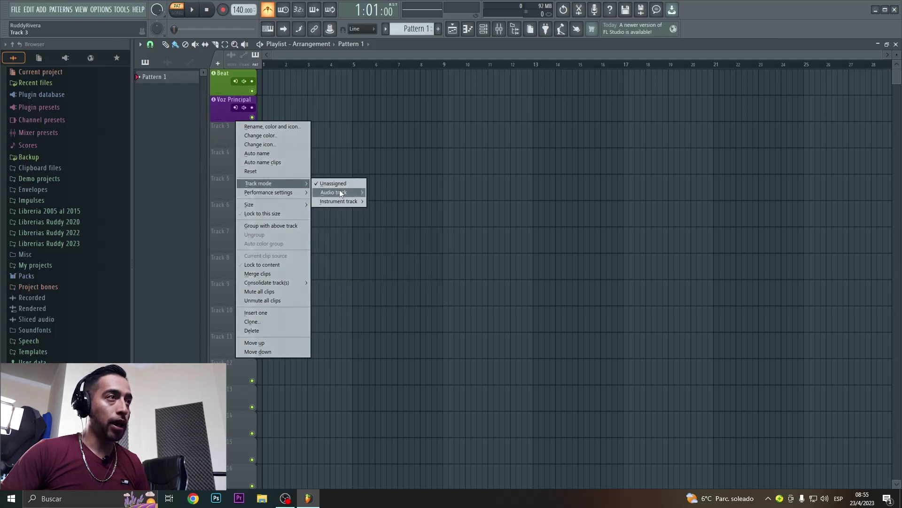
{"action": "mouse_move", "coordinate": [340, 191]}
{"action": "left_click", "coordinate": [398, 37]}
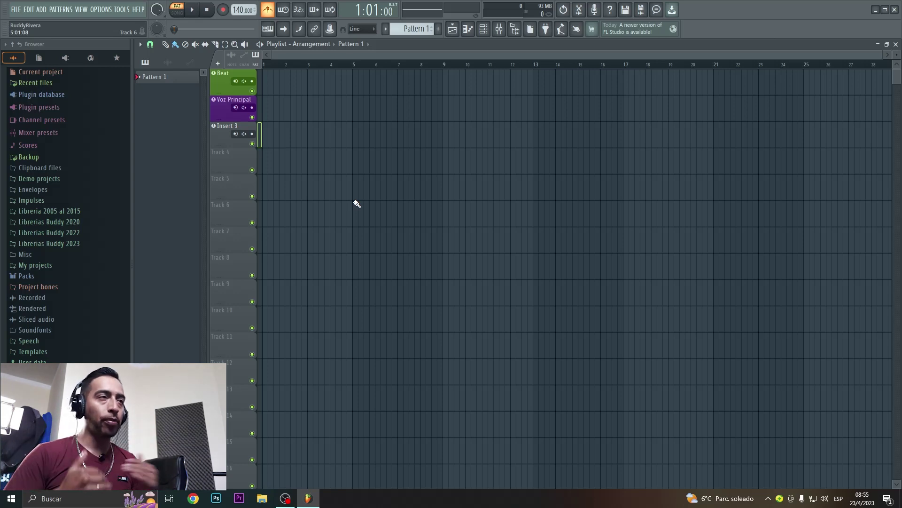
- Rename the third playlist track as Apoyos and color it dark magenta (#69355B)
{"action": "double_click", "coordinate": [227, 136]}
{"action": "type", "text": "Apoyos"}
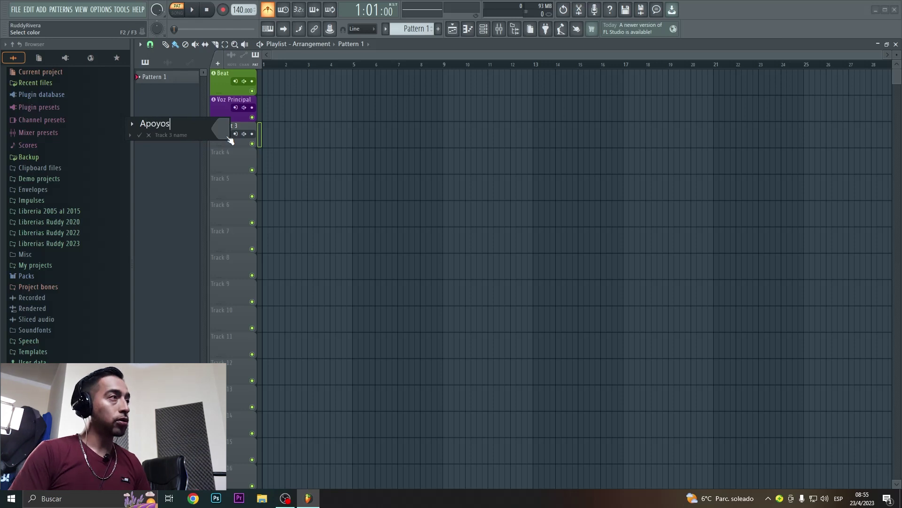
{"action": "left_click", "coordinate": [228, 136]}
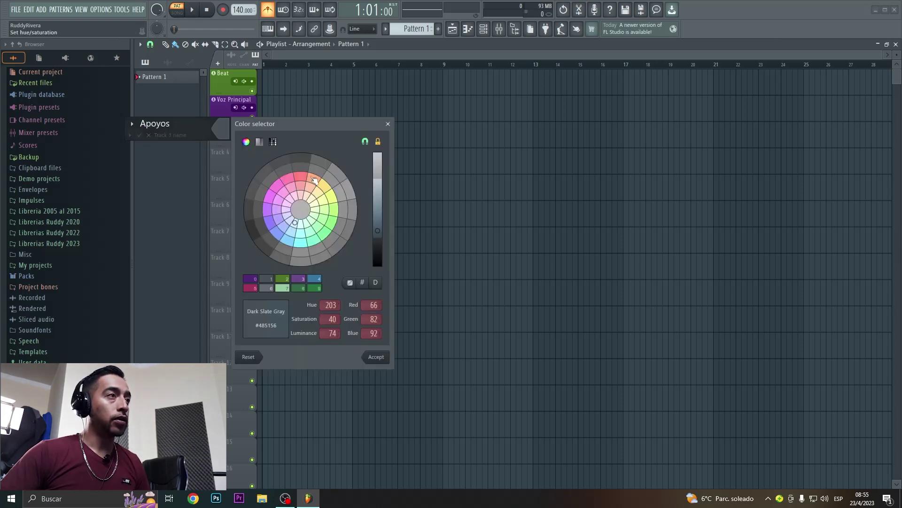
{"action": "left_click", "coordinate": [284, 196]}
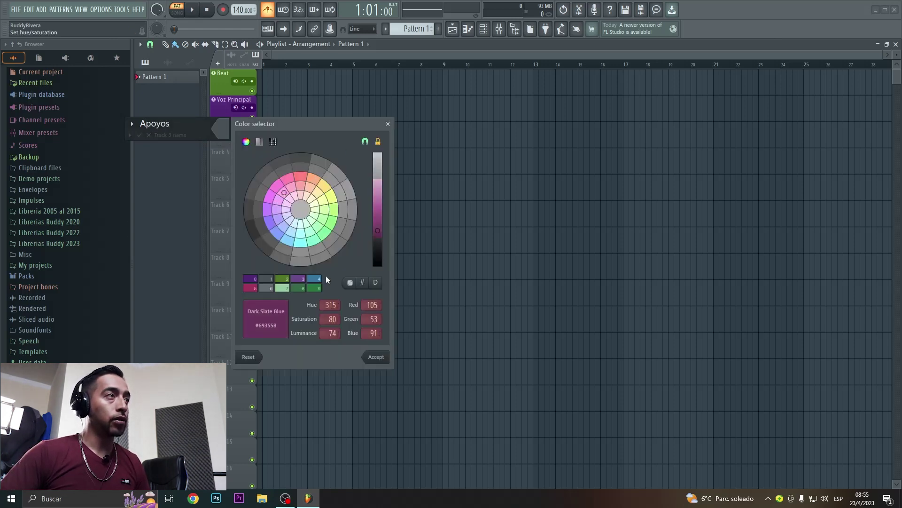
{"action": "left_click", "coordinate": [373, 357]}
{"action": "key", "text": "Return"}
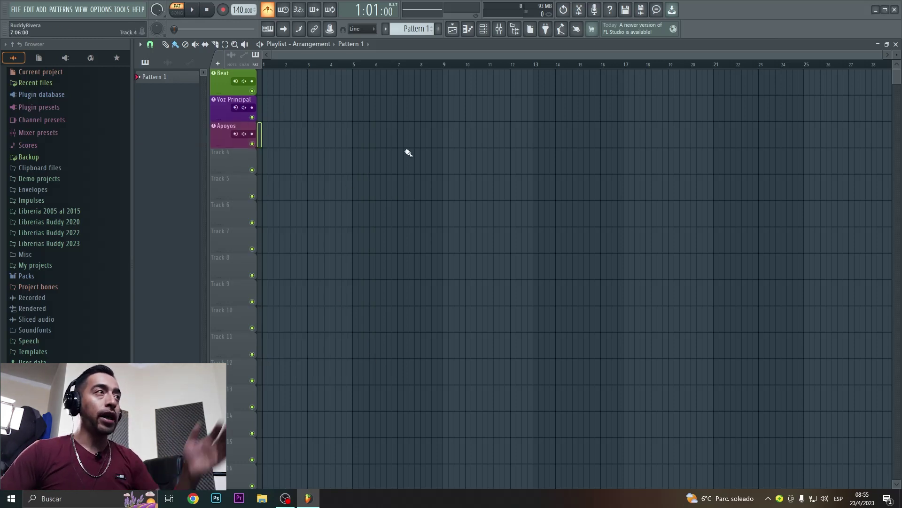
- Show the Mixer and move it to the middle of the playlist to review the Beat, Voz Principal and Apoyos channels
{"action": "left_click", "coordinate": [499, 30]}
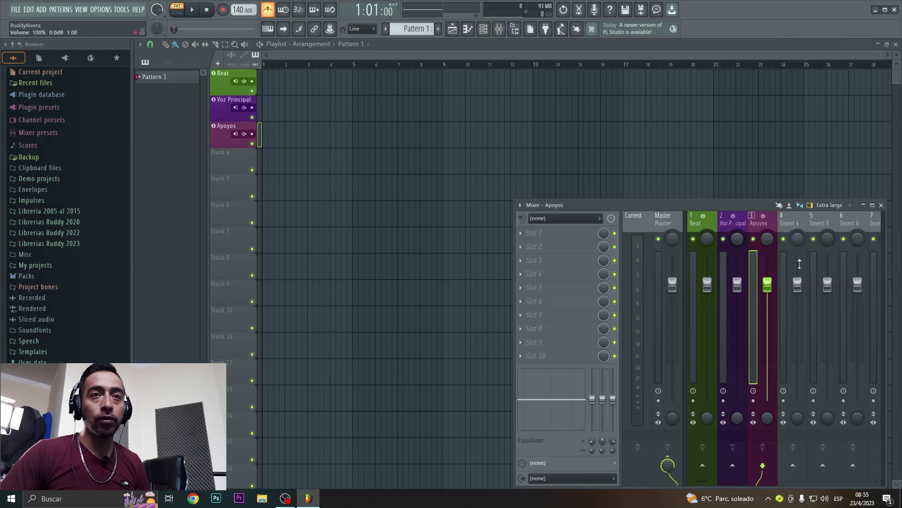
{"action": "left_click_drag", "start_coordinate": [733, 205], "coordinate": [605, 133]}
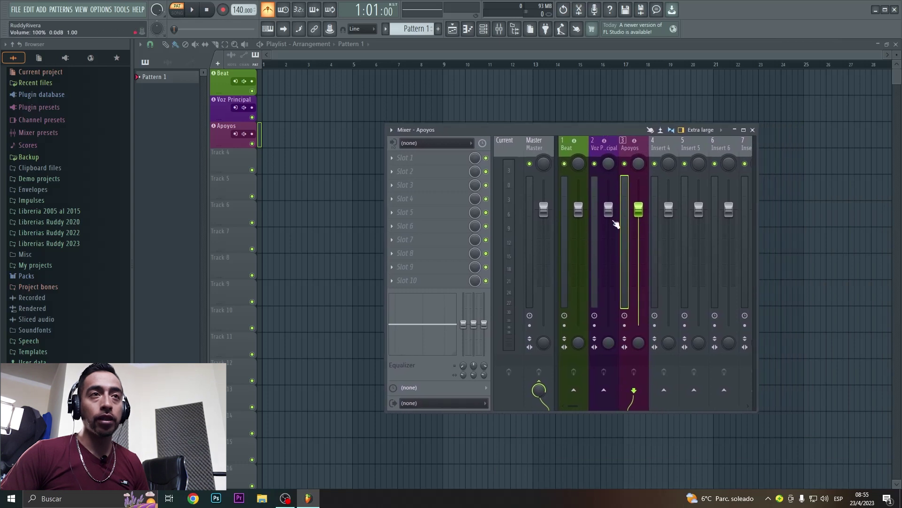
- Add separators in the Mixer before the Voz Principal channel and before Insert 4, and close the Mixer
{"action": "right_click", "coordinate": [609, 153]}
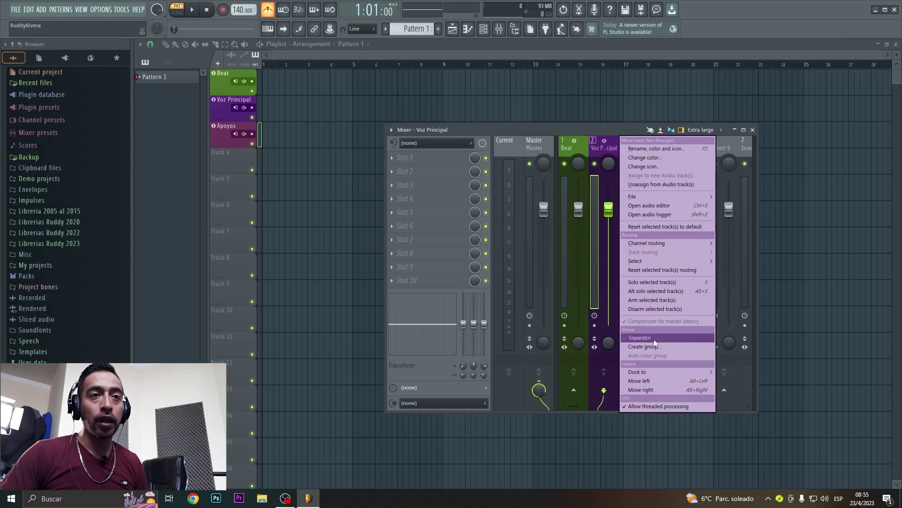
{"action": "left_click", "coordinate": [654, 339]}
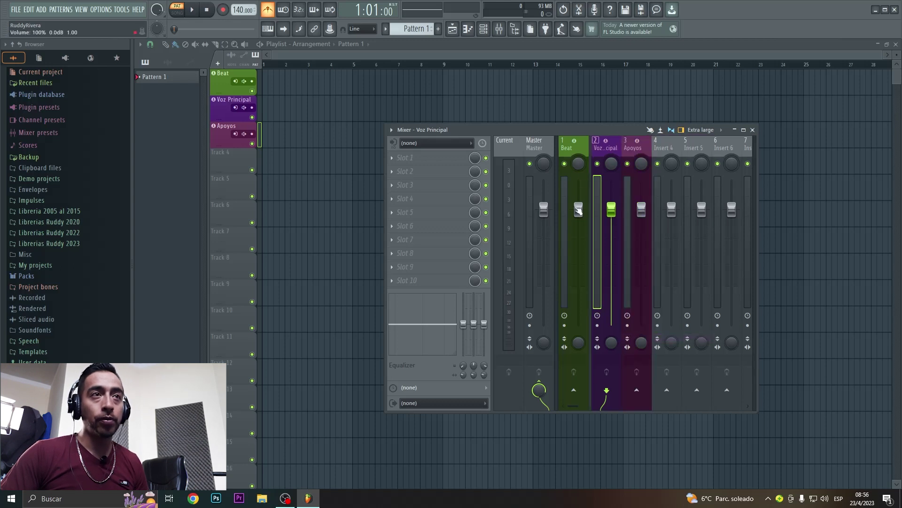
{"action": "right_click", "coordinate": [680, 141]}
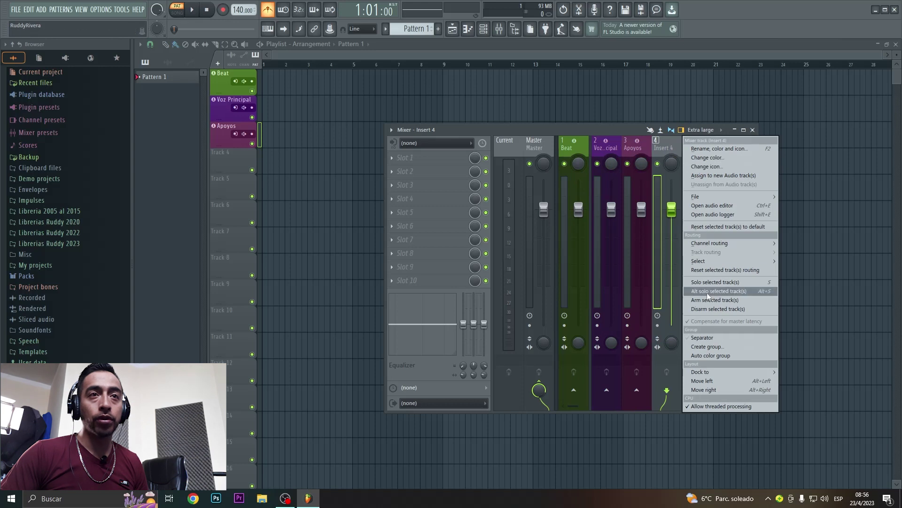
{"action": "left_click", "coordinate": [710, 339]}
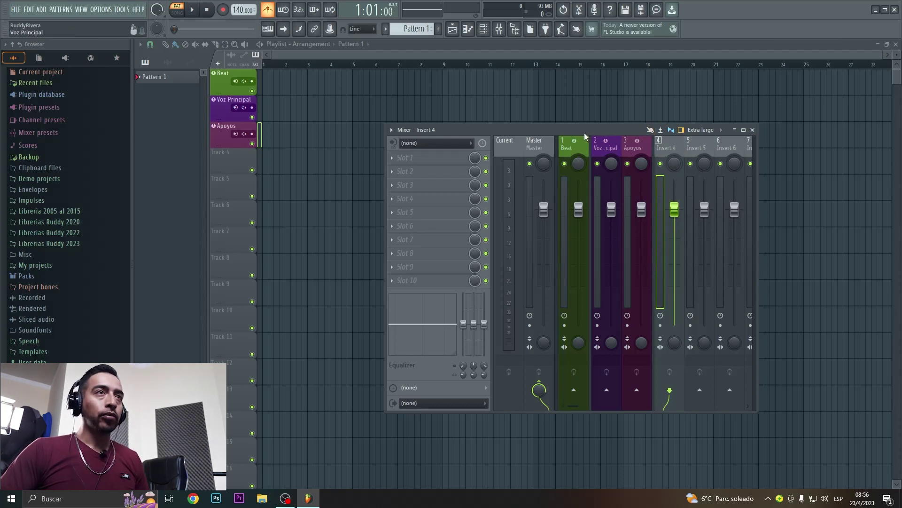
{"action": "left_click_drag", "start_coordinate": [585, 134], "coordinate": [605, 151]}
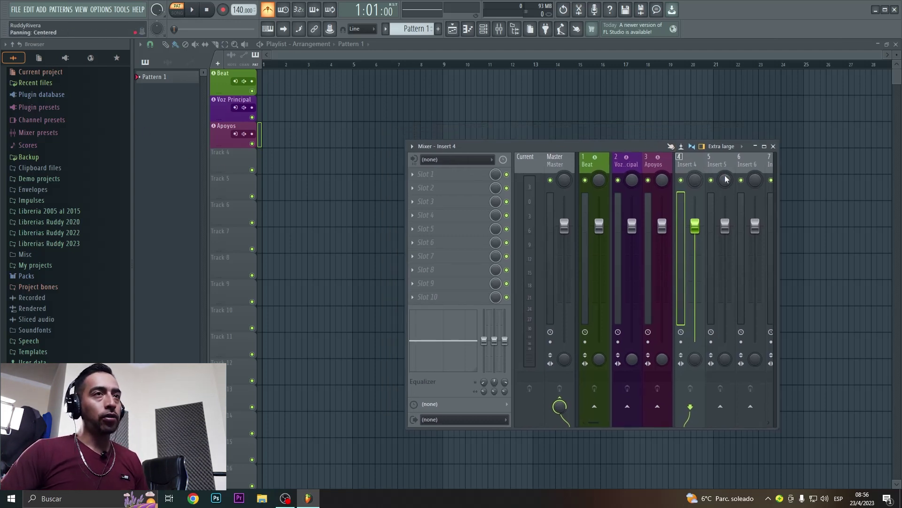
{"action": "left_click", "coordinate": [773, 146]}
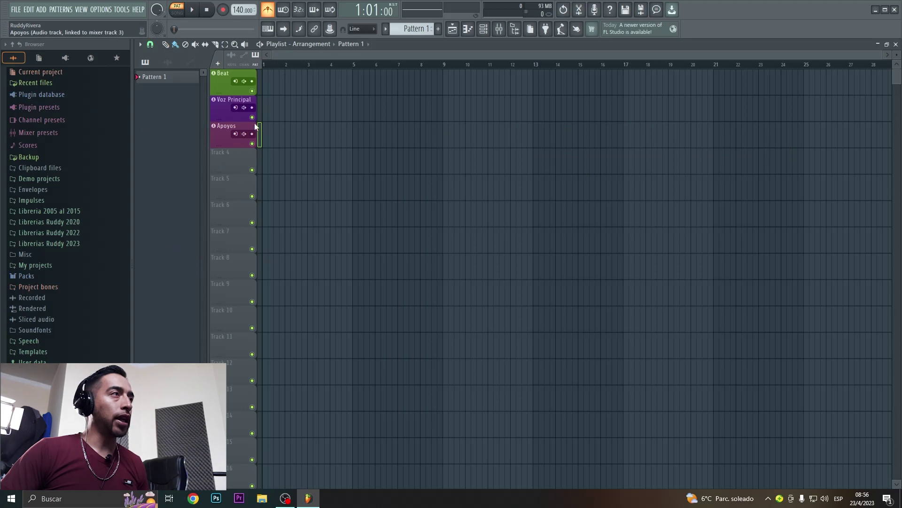
- Assign the stereo input In 1 - In 2 to the Beat track with external input only, and reset its input to (none)
{"action": "left_click", "coordinate": [235, 82]}
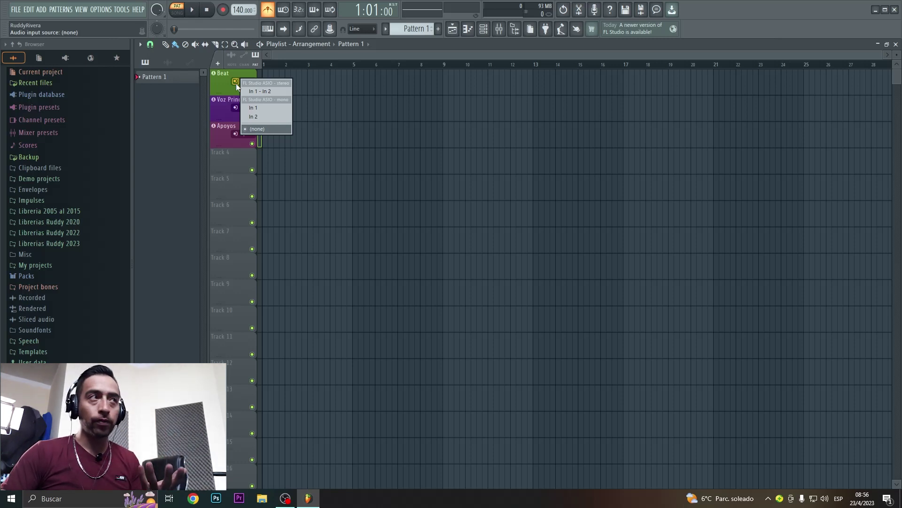
{"action": "left_click", "coordinate": [262, 90]}
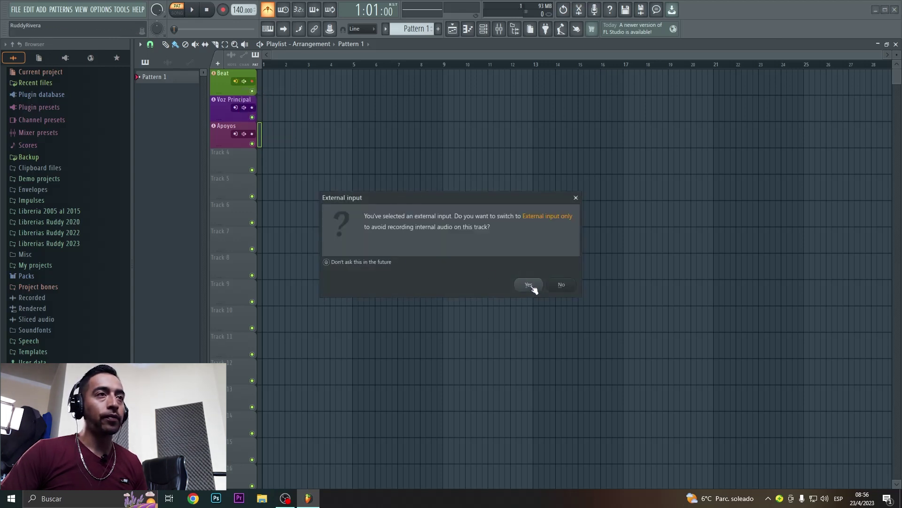
{"action": "left_click", "coordinate": [531, 285]}
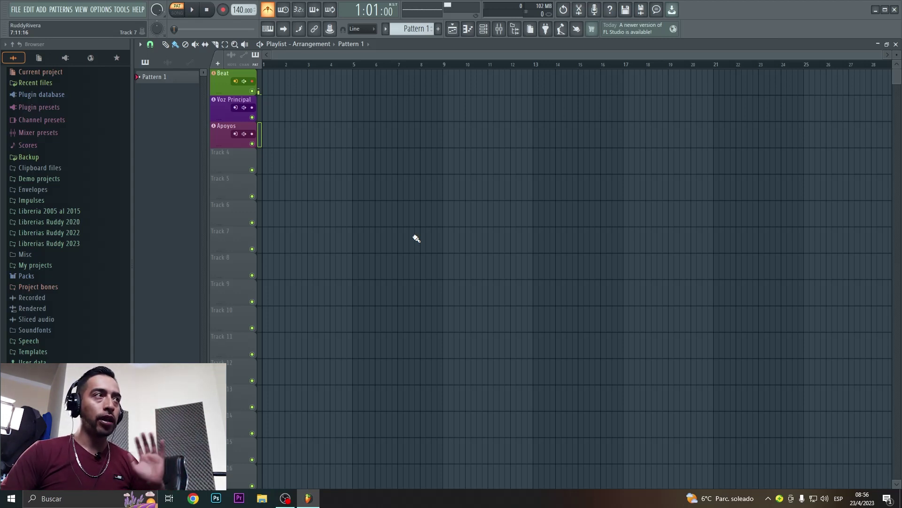
{"action": "left_click", "coordinate": [236, 81]}
{"action": "left_click", "coordinate": [258, 129]}
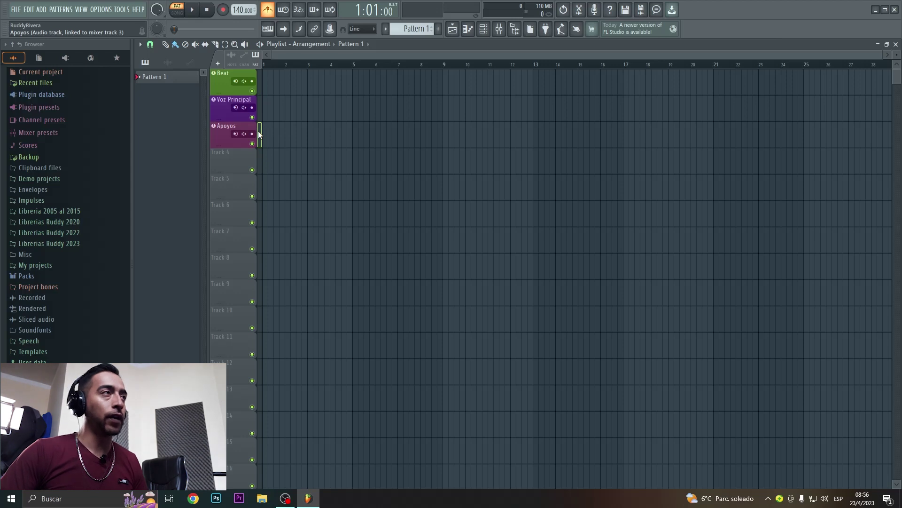
- Set the Beat track to record external input only from stereo input In 1 - In 2 and arm it
{"action": "left_click", "coordinate": [244, 82]}
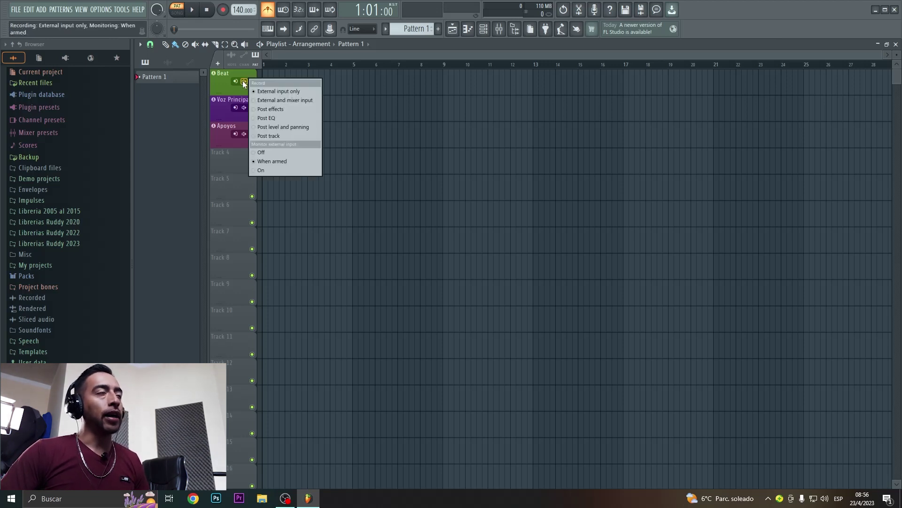
{"action": "left_click", "coordinate": [280, 92]}
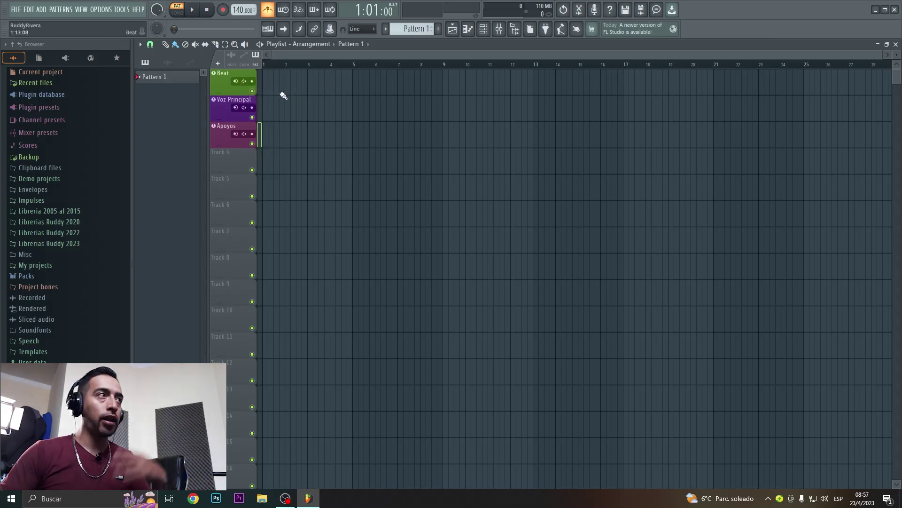
{"action": "left_click", "coordinate": [253, 82]}
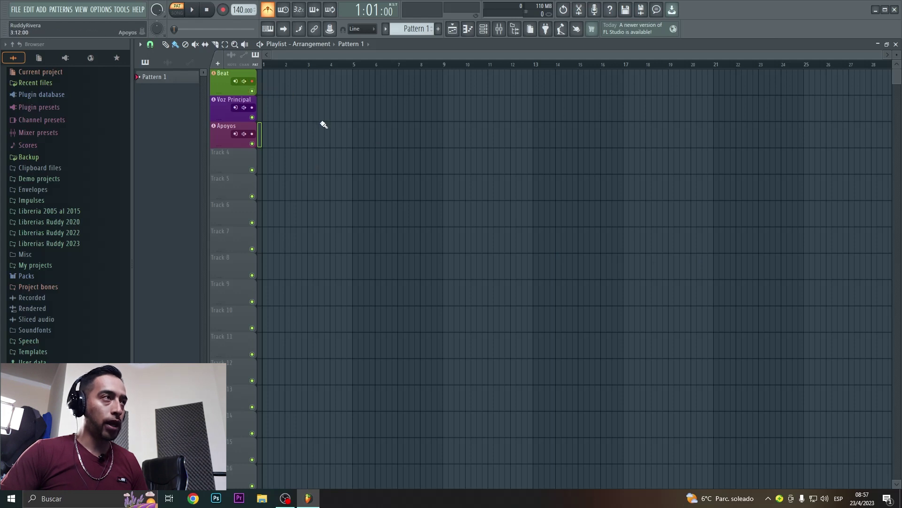
{"action": "left_click", "coordinate": [236, 81]}
{"action": "left_click", "coordinate": [278, 90]}
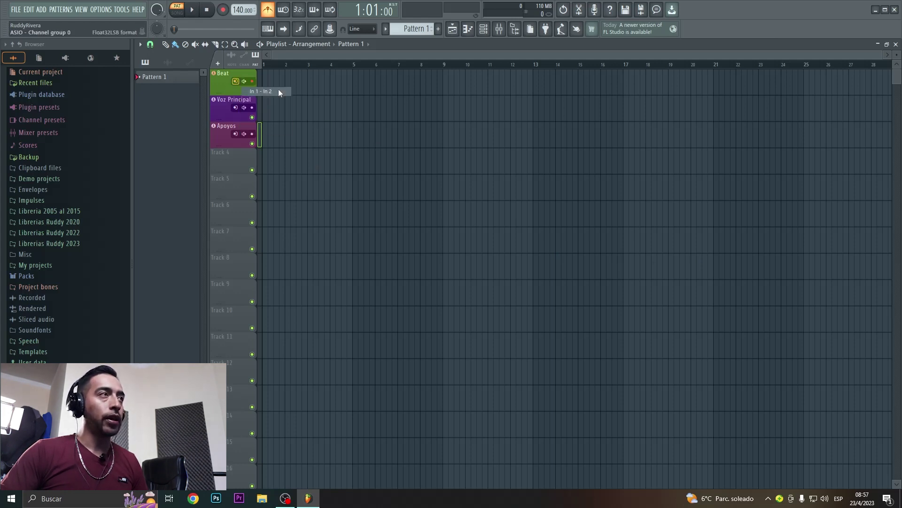
{"action": "left_click", "coordinate": [252, 82]}
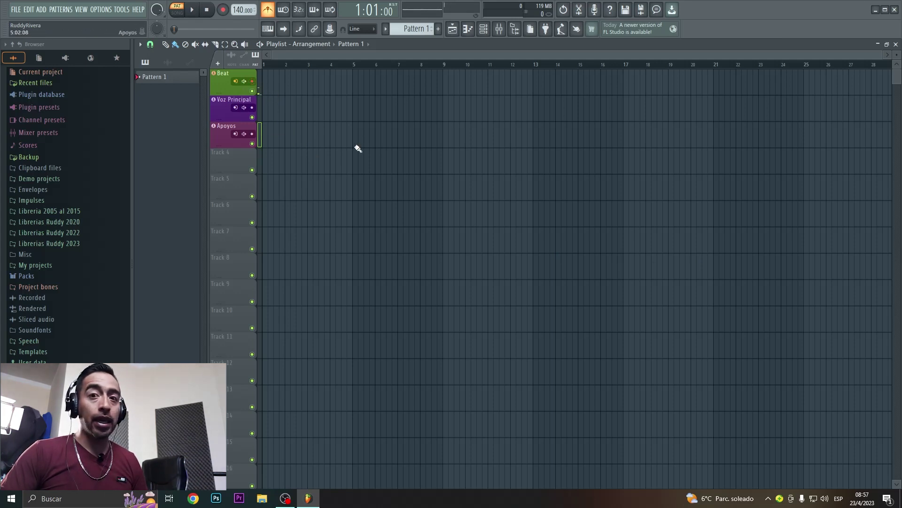
- Switch playback to song mode, and record a test take on the Beat track and undo it
{"action": "left_click", "coordinate": [177, 13]}
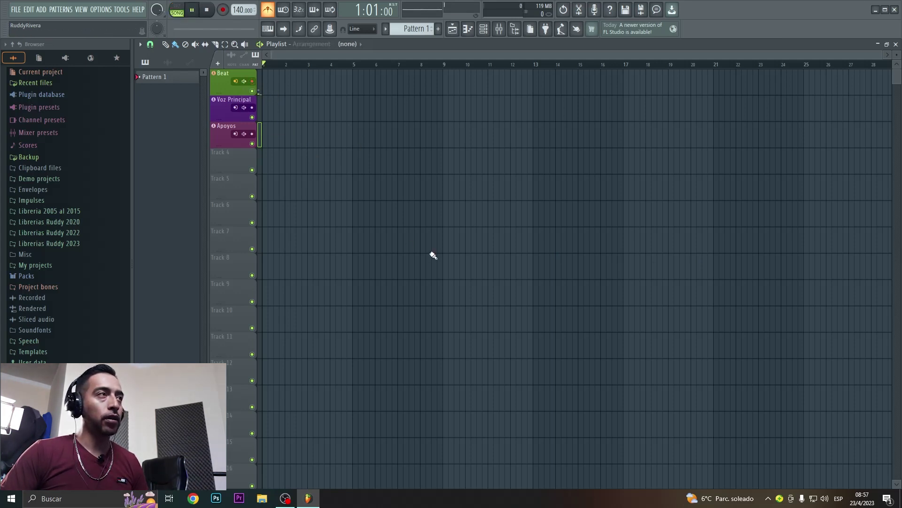
{"action": "key", "text": "space"}
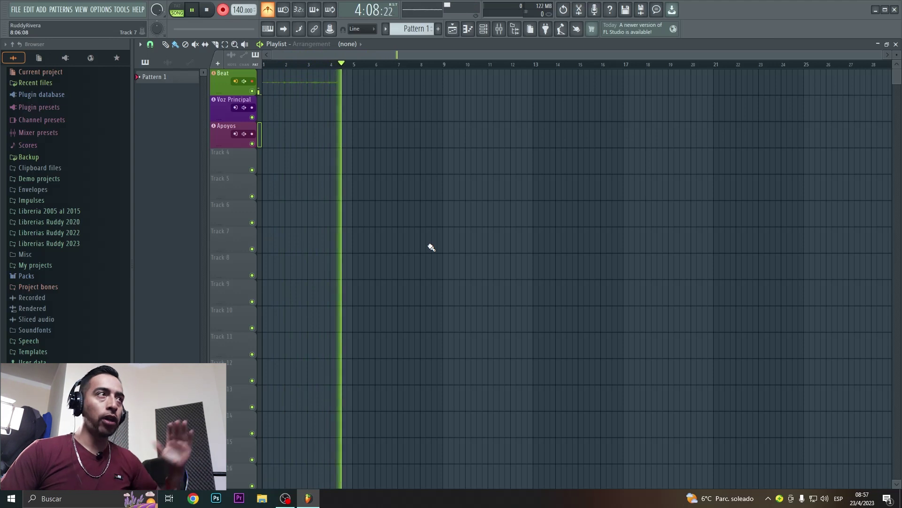
{"action": "key", "text": "space"}
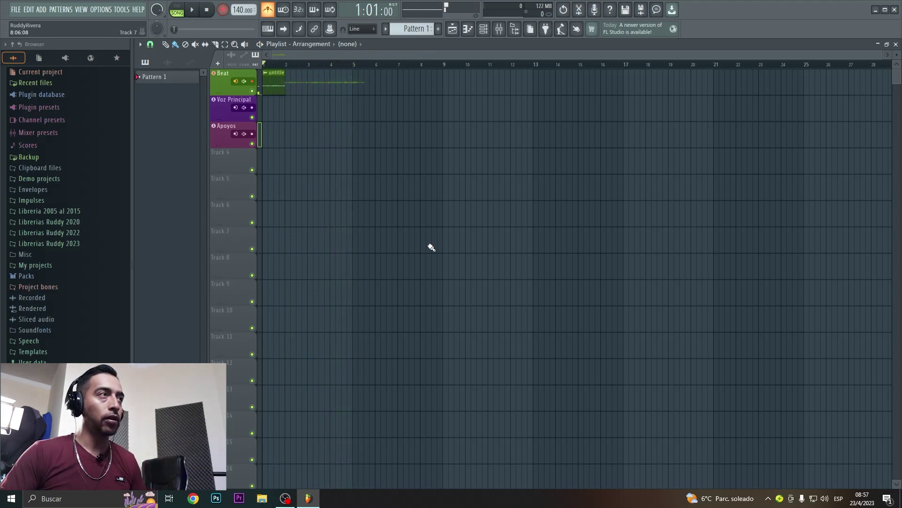
{"action": "key", "text": "ctrl+z"}
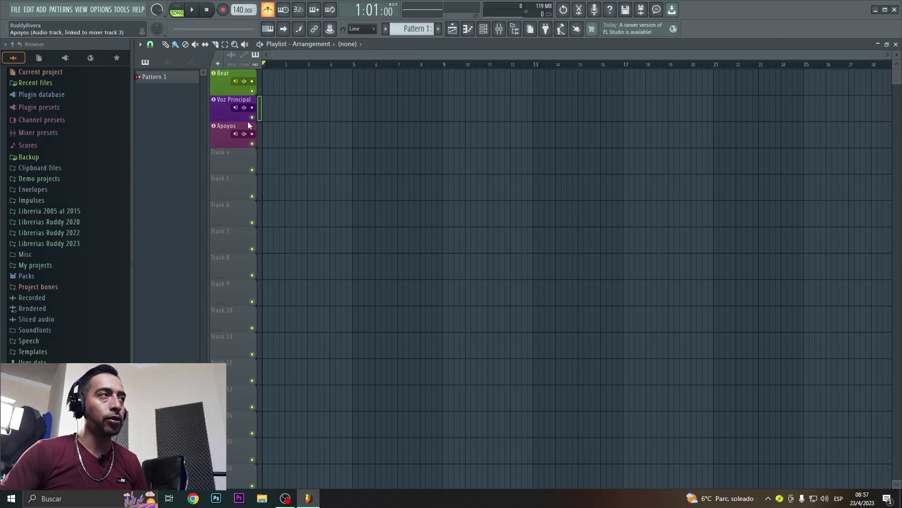
- Assign the stereo input In 1 - In 2 to the Voz Principal track, accepting external input only
{"action": "left_click", "coordinate": [236, 107]}
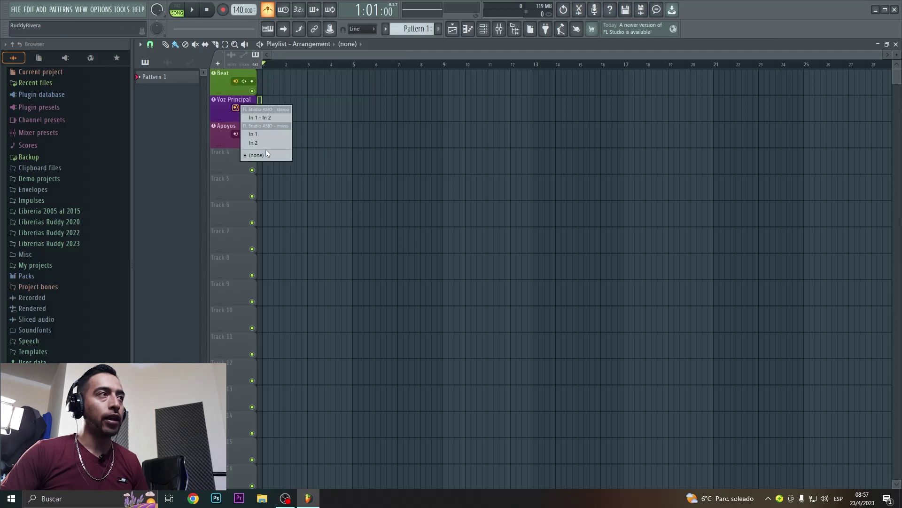
{"action": "left_click", "coordinate": [269, 117]}
{"action": "left_click", "coordinate": [532, 287]}
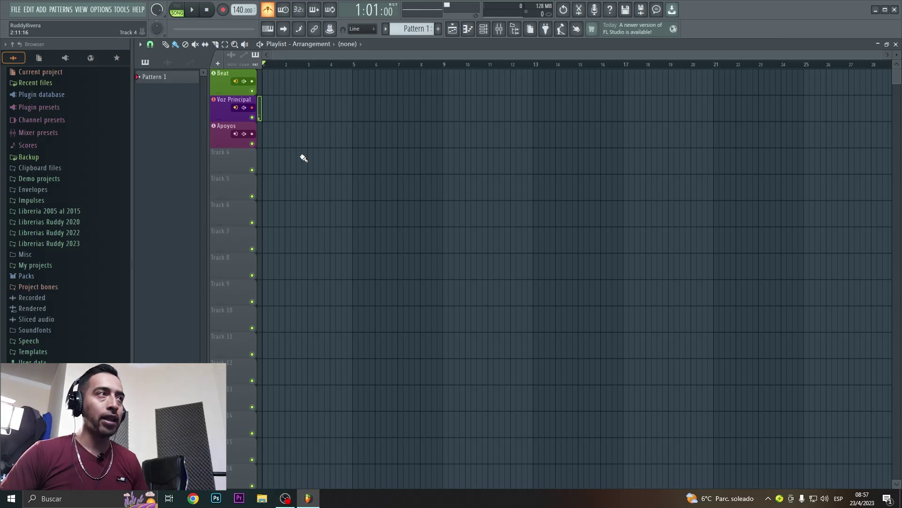
- Record a test take on the Voz Principal track and undo the recording
{"action": "key", "text": "space"}
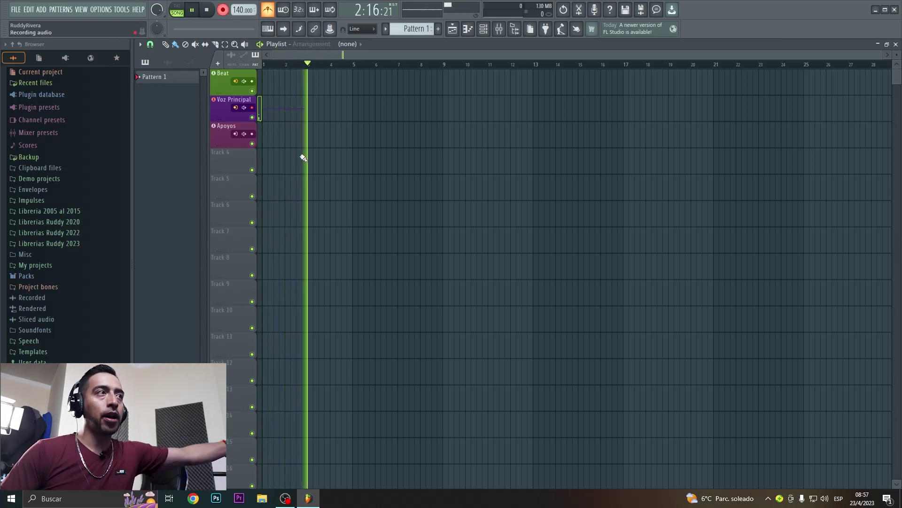
{"action": "key", "text": "space"}
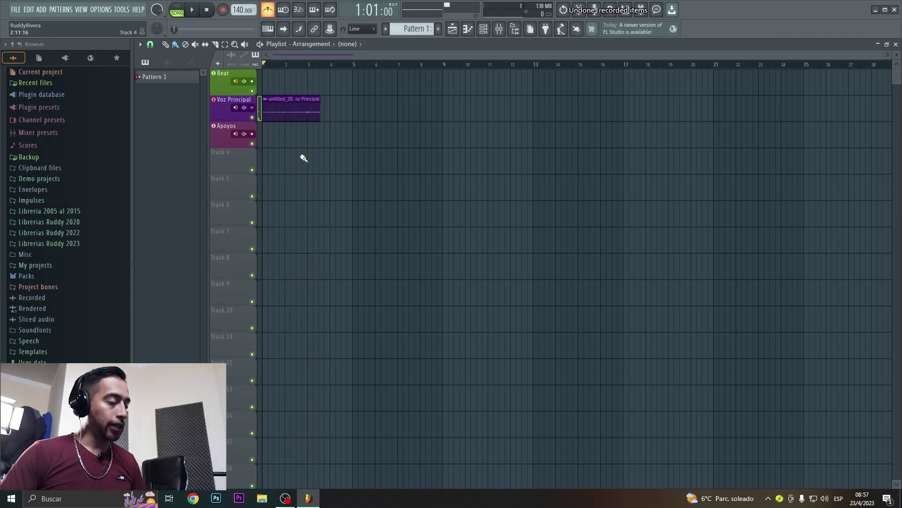
{"action": "key", "text": "ctrl+z"}
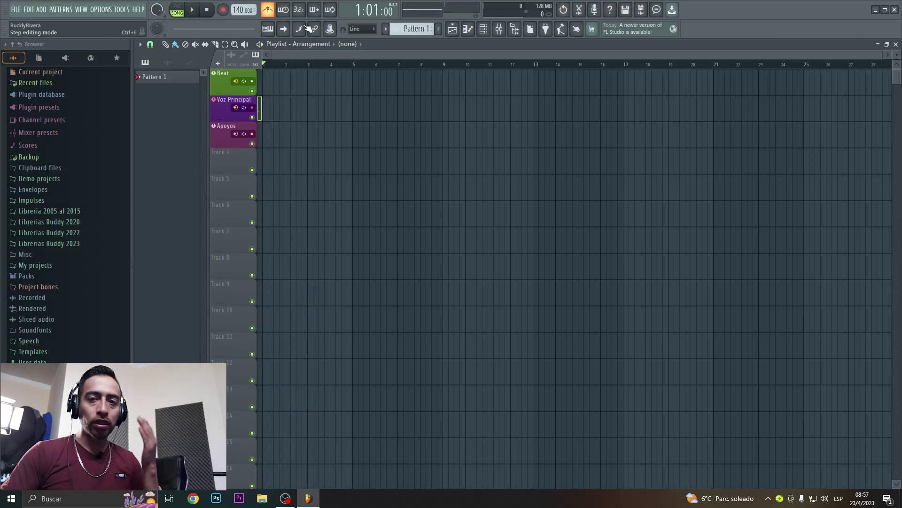
- Turn on the countdown before recording and try it with a very short take on the Voz Principal track
{"action": "left_click", "coordinate": [301, 12]}
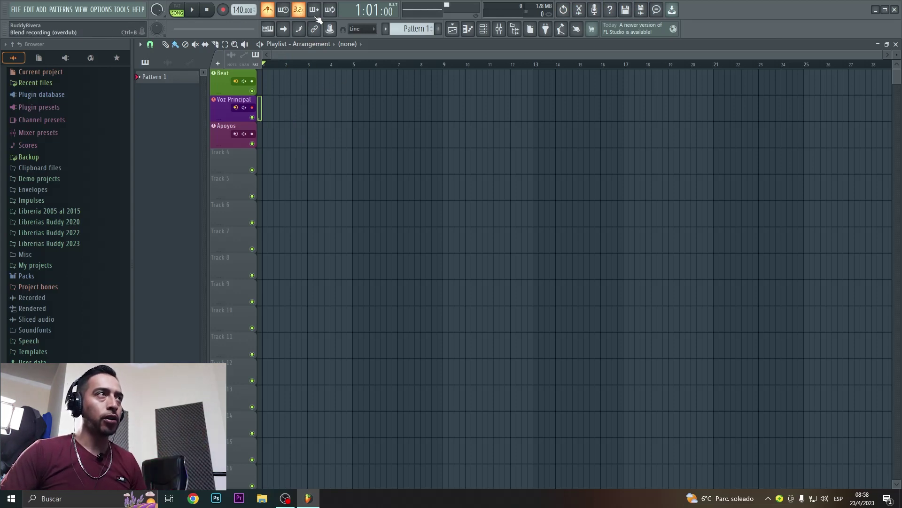
{"action": "key", "text": "space"}
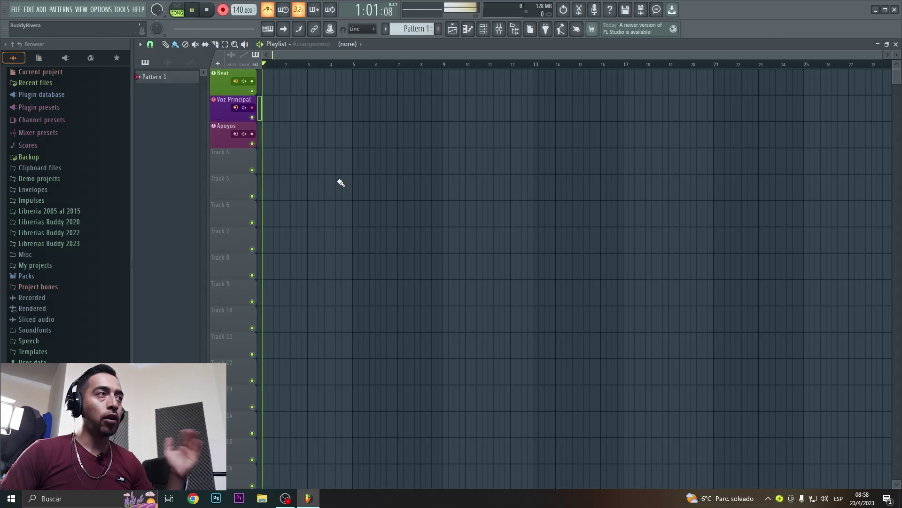
{"action": "key", "text": "space"}
- Lower the project tempo to 92 BPM and undo the short take on the Voz Principal track
{"action": "left_click_drag", "start_coordinate": [238, 10], "coordinate": [238, 21]}
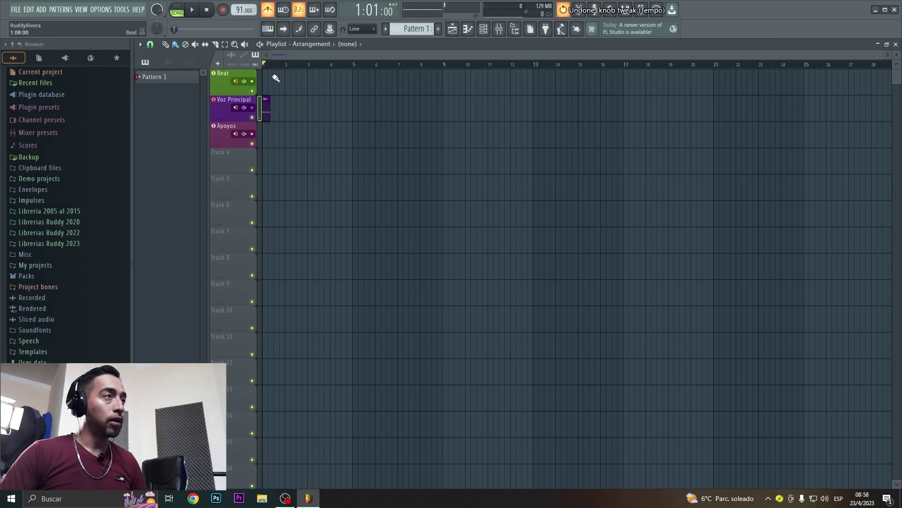
{"action": "key", "text": "ctrl+z"}
{"action": "key", "text": "ctrl+z"}
{"action": "key", "text": "ctrl+alt+z"}
{"action": "key", "text": "ctrl+alt+z"}
{"action": "key", "text": "ctrl+alt+z"}
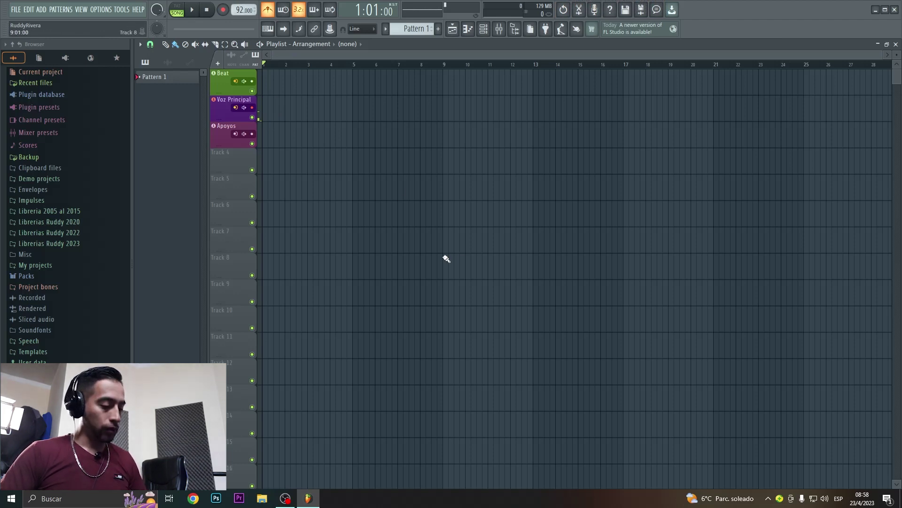
- Record two successive takes on the Voz Principal track, both starting from bar 1
{"action": "key", "text": "space"}
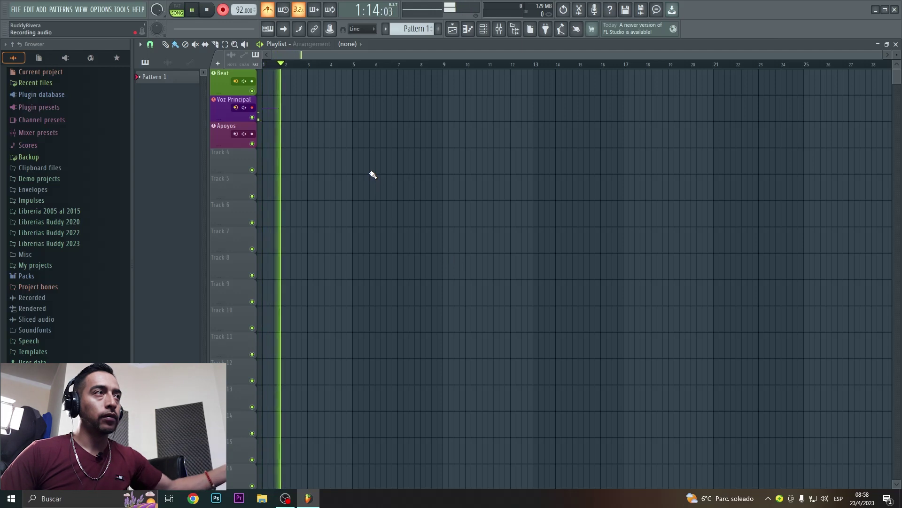
{"action": "key", "text": "space"}
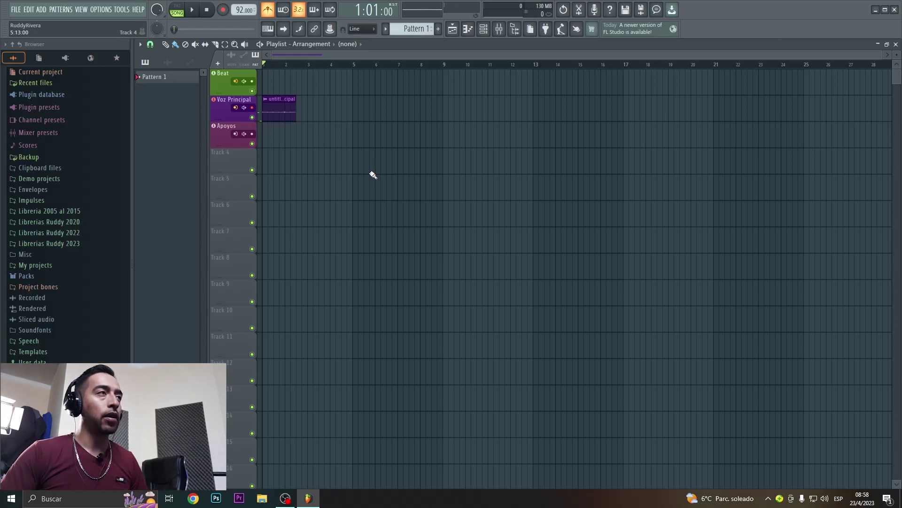
{"action": "key", "text": "space"}
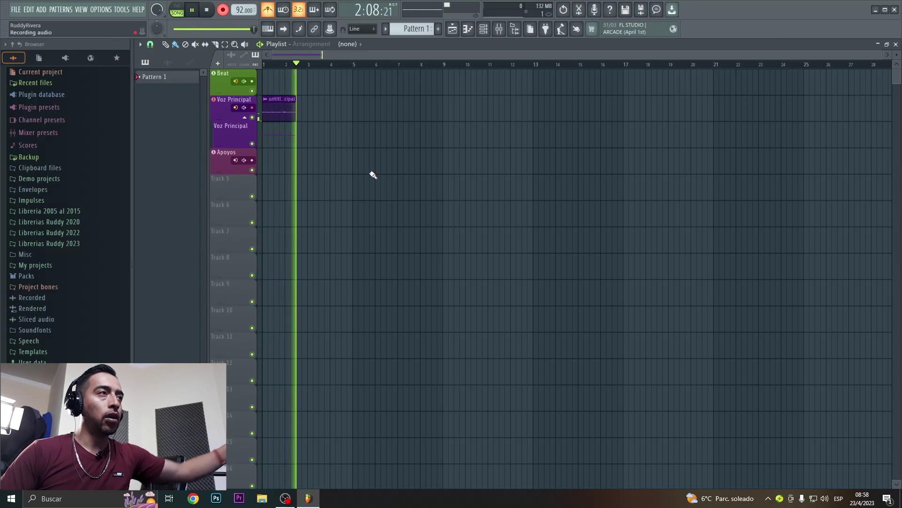
{"action": "key", "text": "space"}
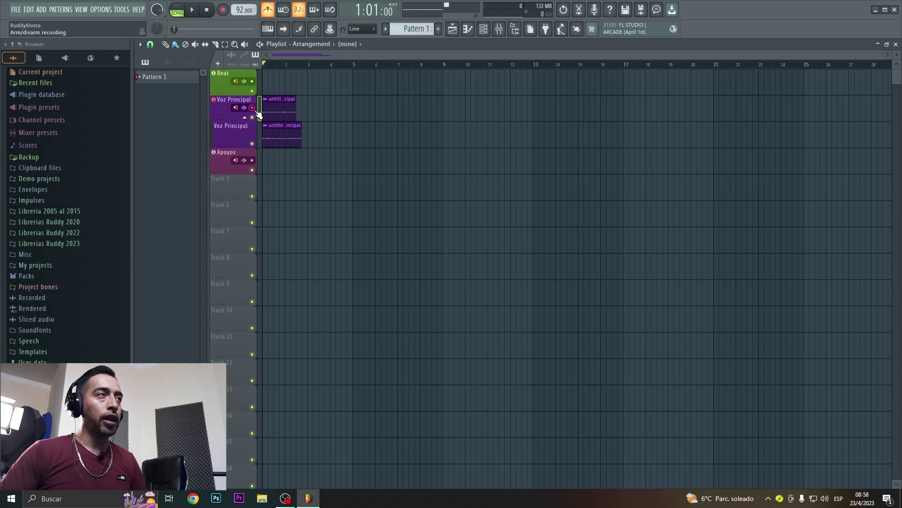
- Show the Mixer, play back the takes to check the Voz Principal channel's level, and close the Mixer
{"action": "left_click", "coordinate": [499, 29]}
{"action": "key", "text": "space"}
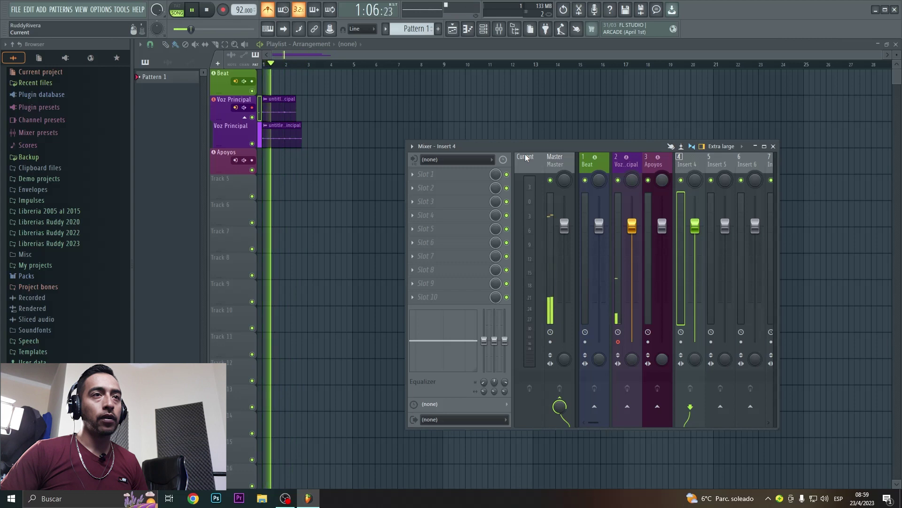
{"action": "key", "text": "space"}
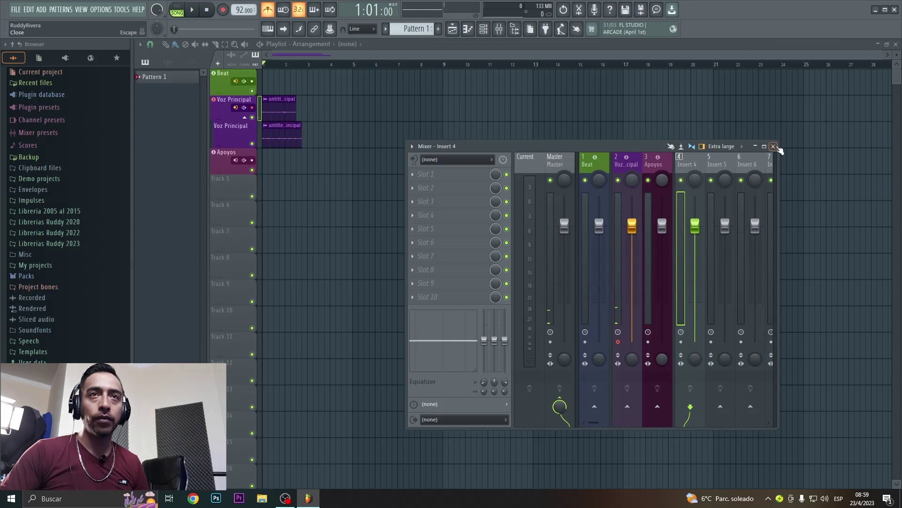
{"action": "left_click", "coordinate": [773, 146]}
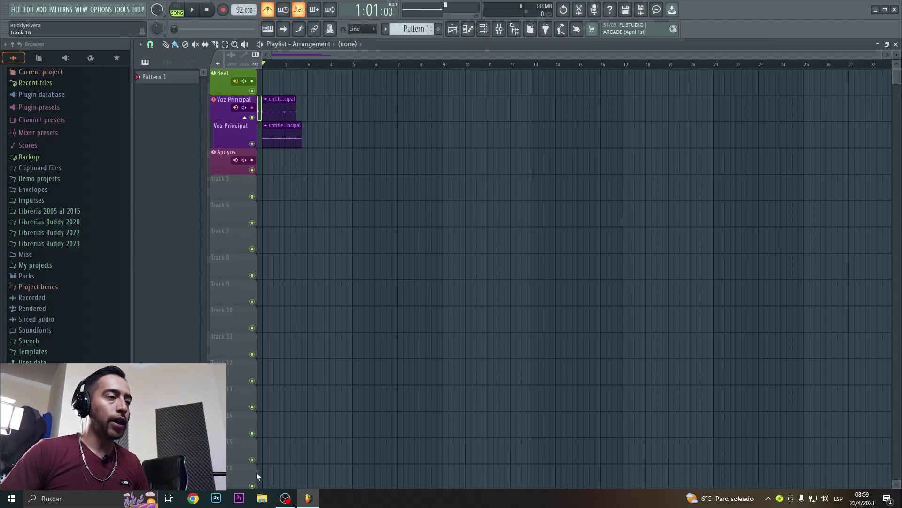
- Import the Reggaeton - Rapido con Trap MP3 from the Ruddy Te Produce 2022 folder onto the Beat track at bar 1
{"action": "key", "text": "alt+Tab"}
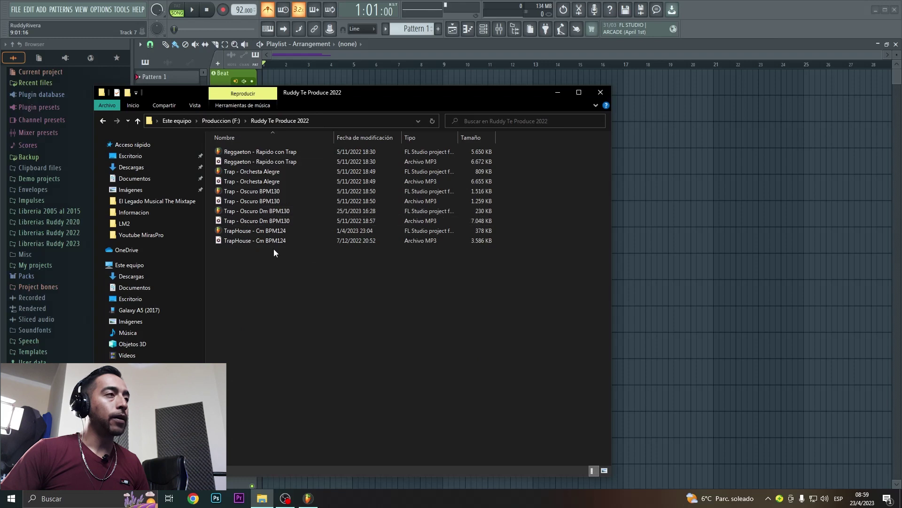
{"action": "left_click_drag", "start_coordinate": [354, 98], "coordinate": [617, 139]}
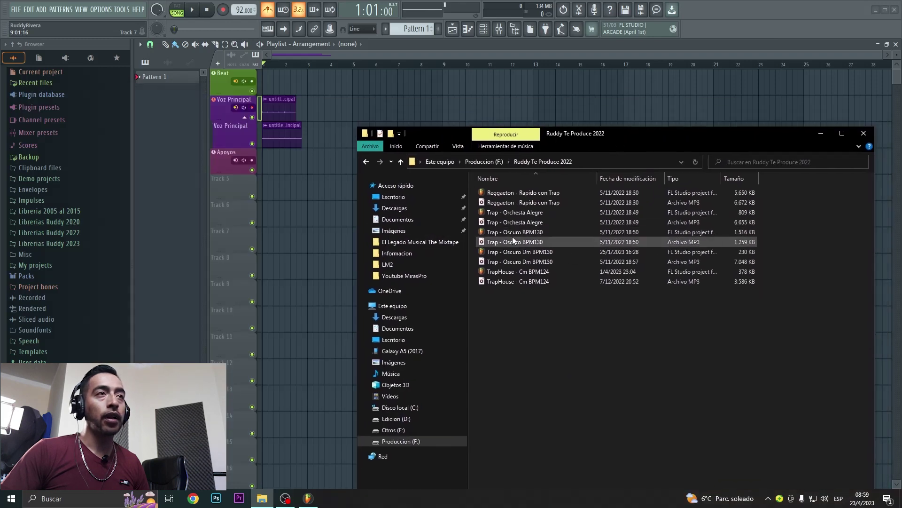
{"action": "left_click_drag", "start_coordinate": [518, 204], "coordinate": [311, 122]}
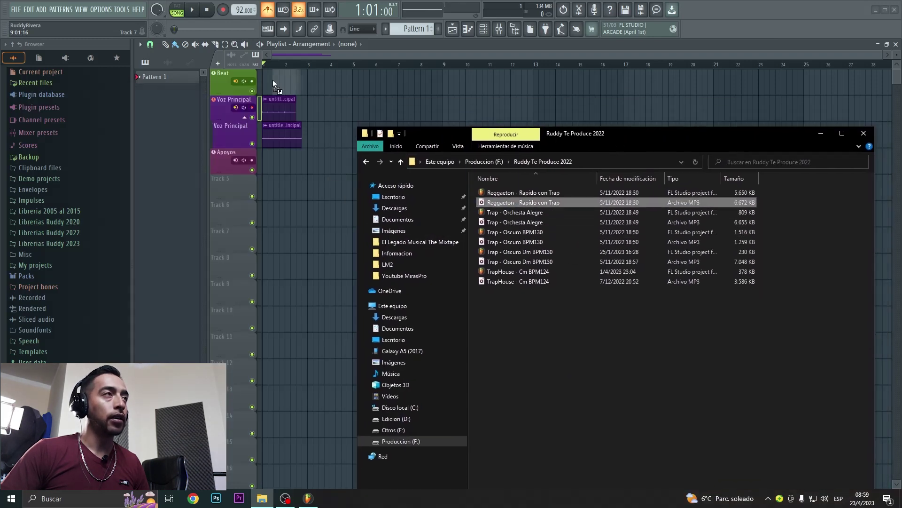
{"action": "left_click_drag", "start_coordinate": [272, 80], "coordinate": [273, 80]}
{"action": "left_click_drag", "start_coordinate": [330, 88], "coordinate": [320, 88]}
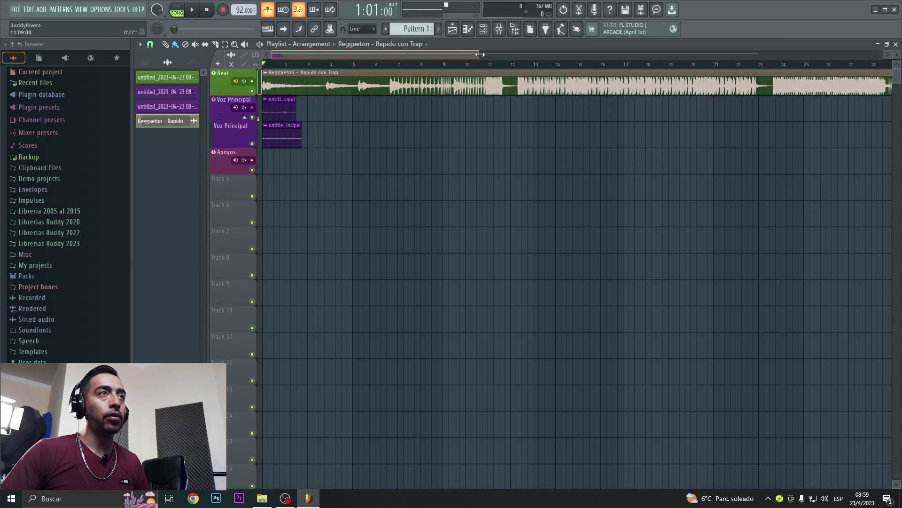
{"action": "left_click_drag", "start_coordinate": [479, 55], "coordinate": [638, 54]}
- Play back the beat, lower the Beat channel's mixer volume to about -5.7 dB, and play it again to check the level
{"action": "left_click", "coordinate": [499, 29]}
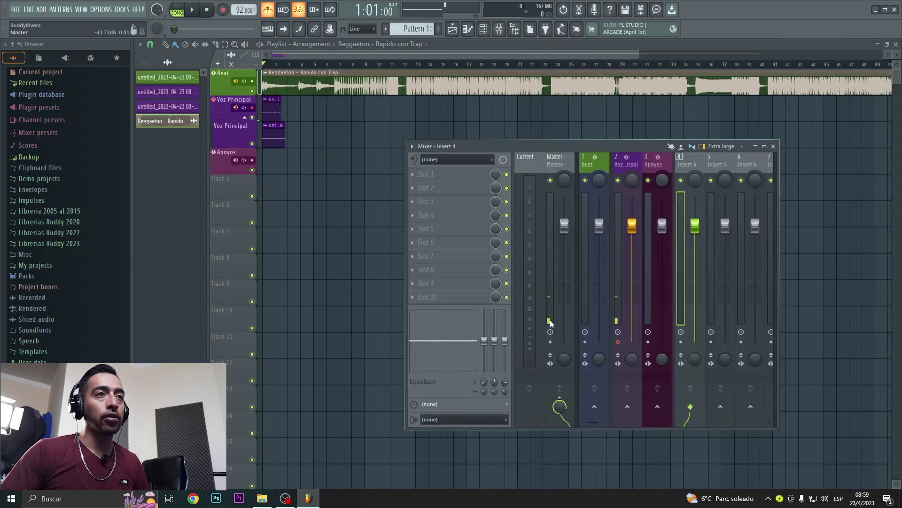
{"action": "key", "text": "space"}
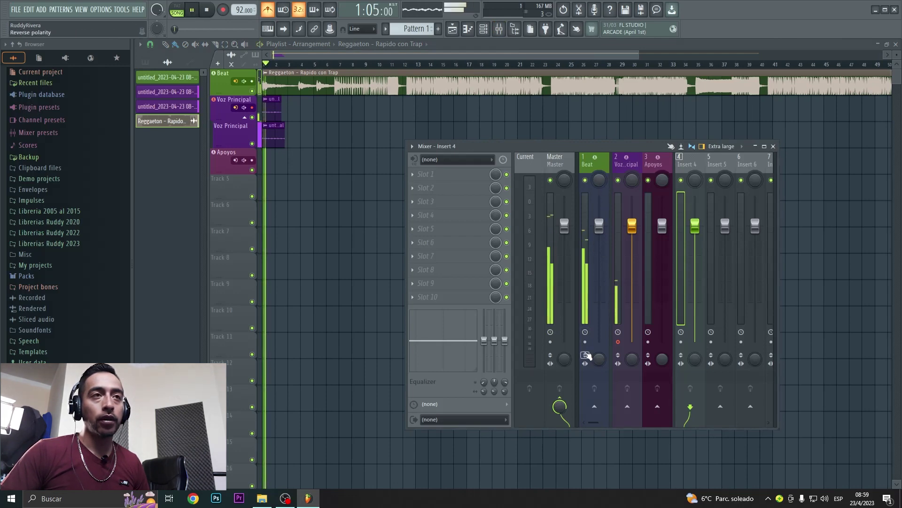
{"action": "key", "text": "space"}
{"action": "left_click_drag", "start_coordinate": [603, 230], "coordinate": [603, 253]}
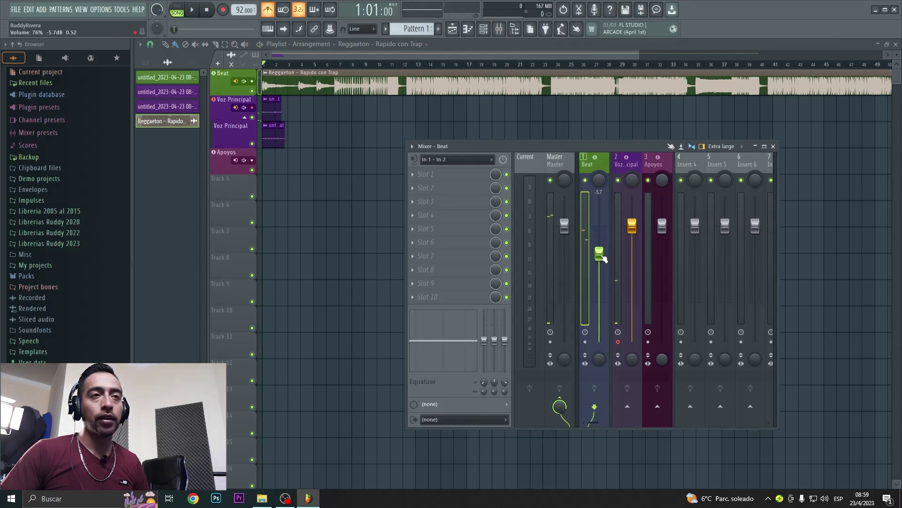
{"action": "key", "text": "space"}
{"action": "key", "text": "space"}
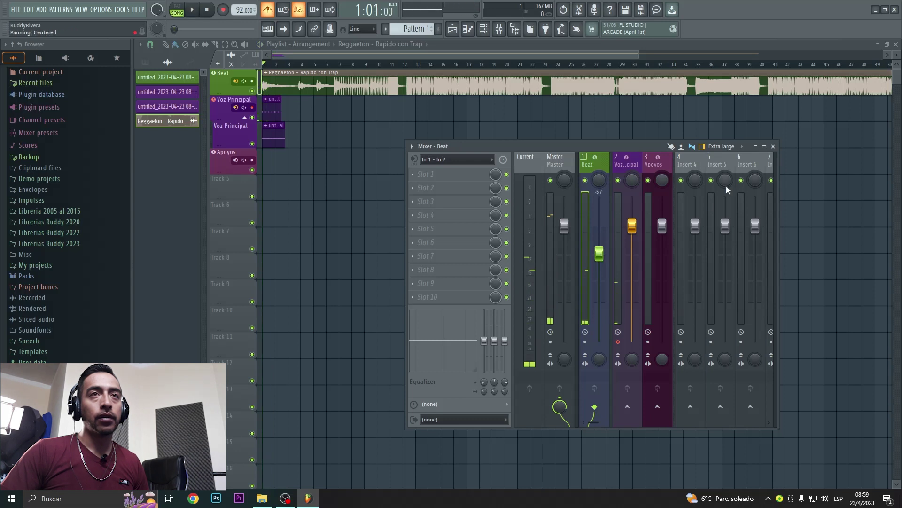
{"action": "left_click", "coordinate": [773, 147]}
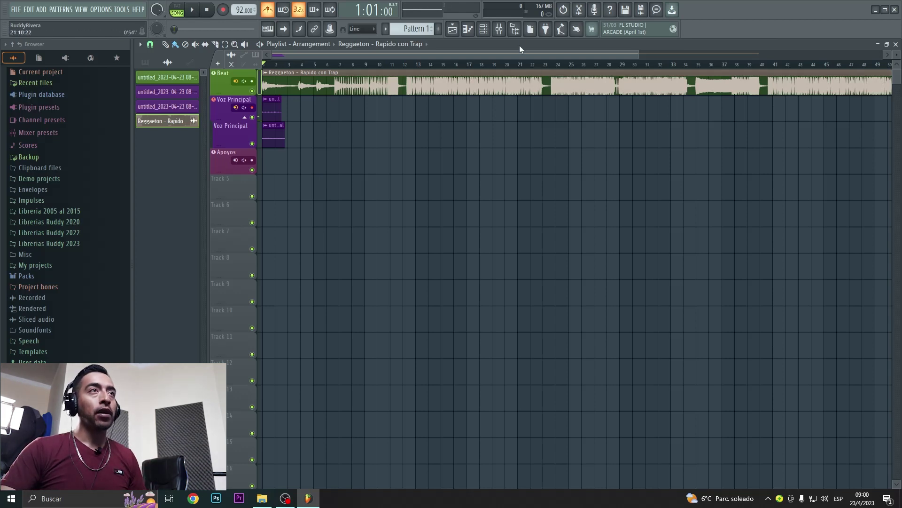
- Rename mixer Insert 4 as FX Mezcla and color it steel blue
{"action": "left_click", "coordinate": [499, 28]}
{"action": "left_click_drag", "start_coordinate": [652, 149], "coordinate": [579, 145]}
{"action": "left_click", "coordinate": [621, 161]}
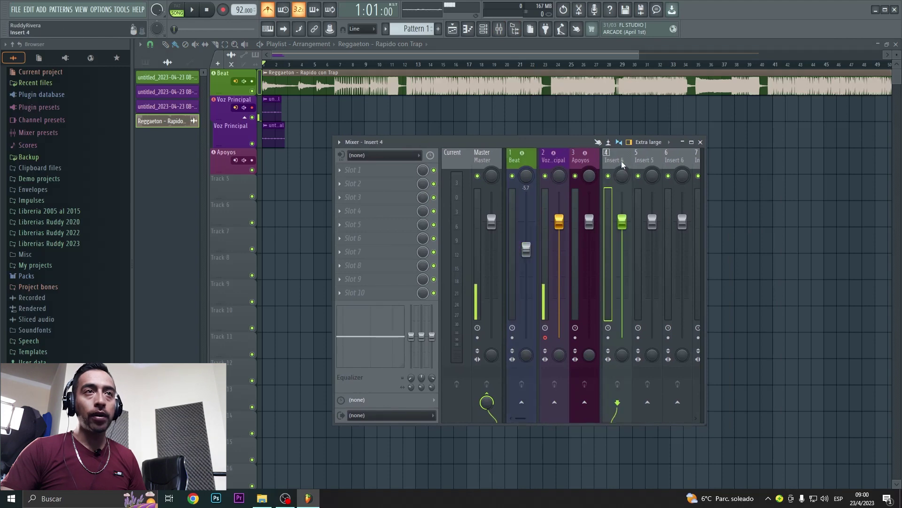
{"action": "key", "text": "F2"}
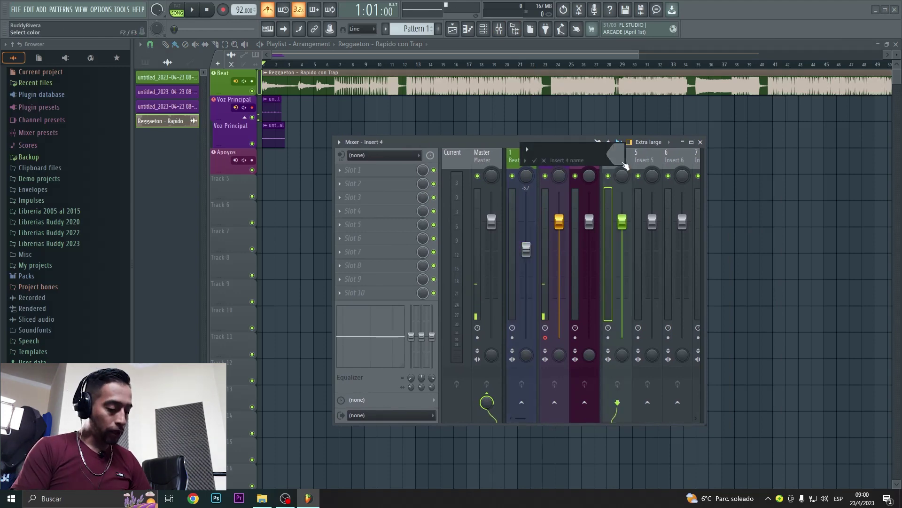
{"action": "type", "text": "FX Mezcka"}
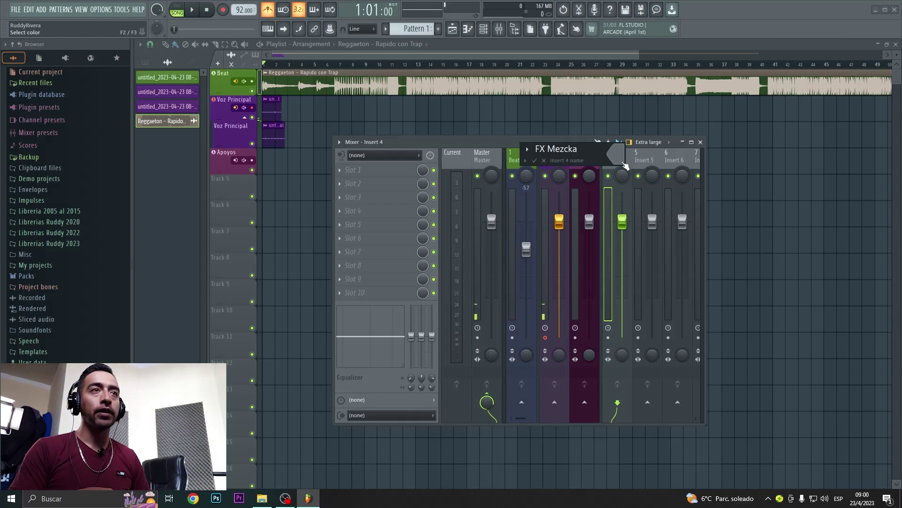
{"action": "key", "text": "Return"}
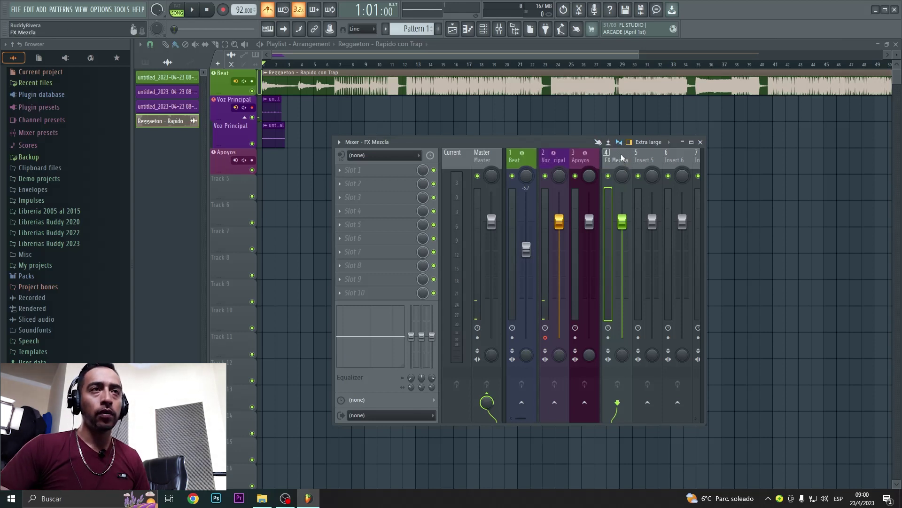
{"action": "double_click", "coordinate": [620, 160]}
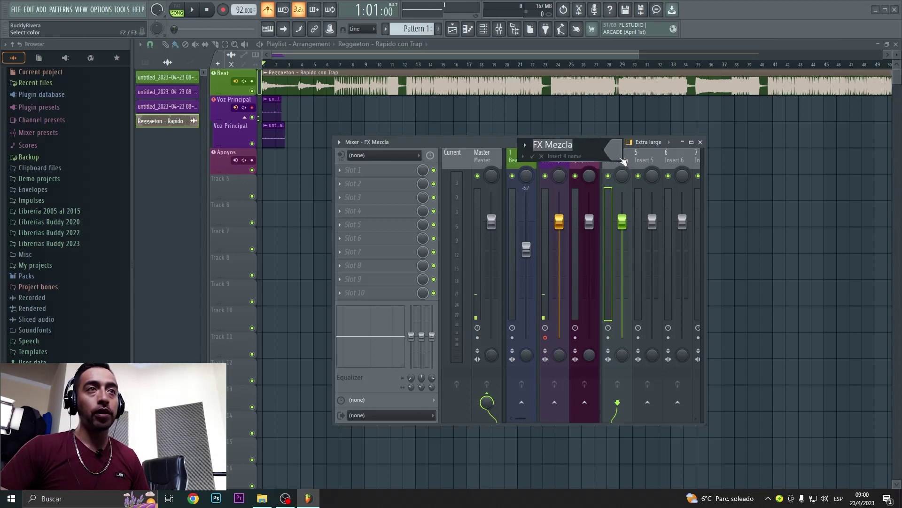
{"action": "left_click", "coordinate": [684, 266]}
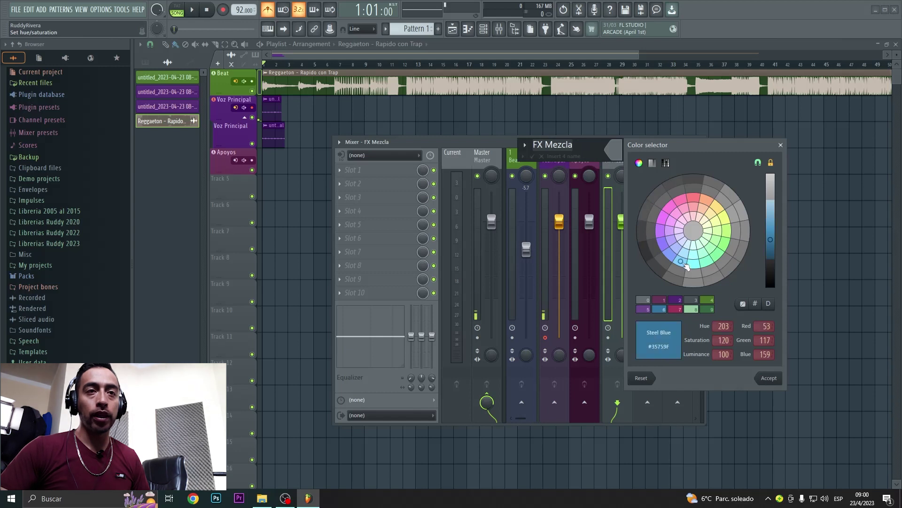
{"action": "key", "text": "Return"}
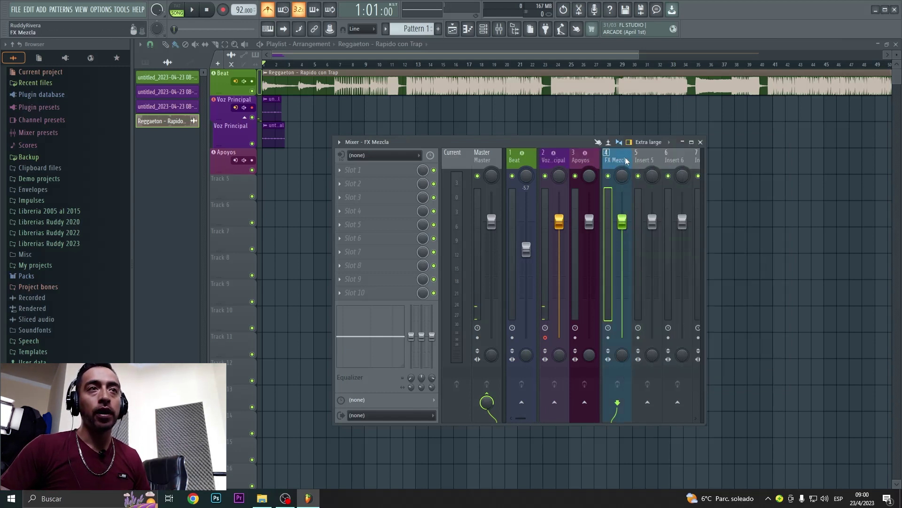
- Load Fruity Parametric EQ 2 in the first effect slot of FX Mezcla and apply the 20Hz - 18kHz cut preset
{"action": "left_click_drag", "start_coordinate": [526, 142], "coordinate": [469, 134]}
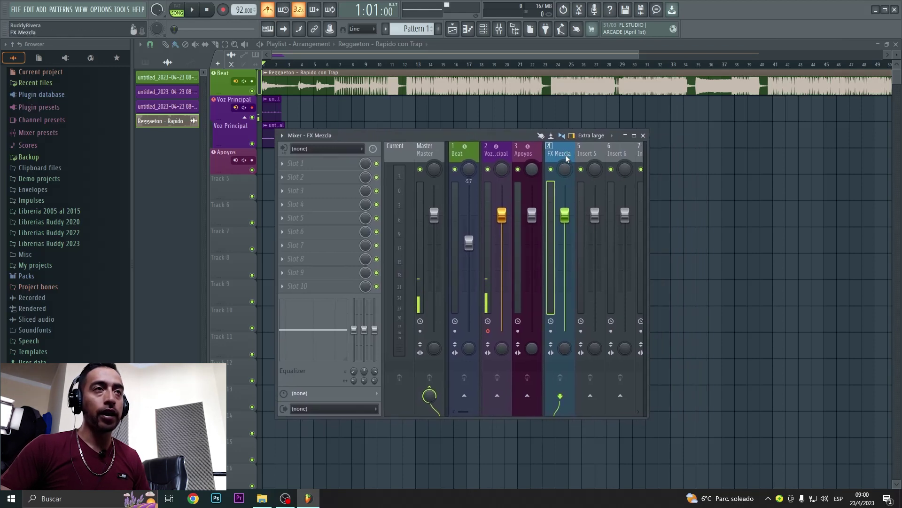
{"action": "left_click", "coordinate": [303, 163]}
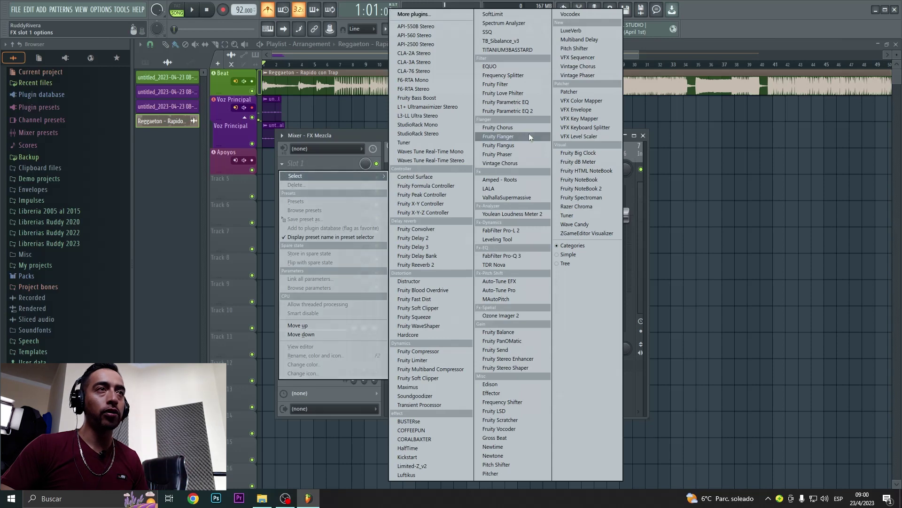
{"action": "left_click", "coordinate": [529, 110]}
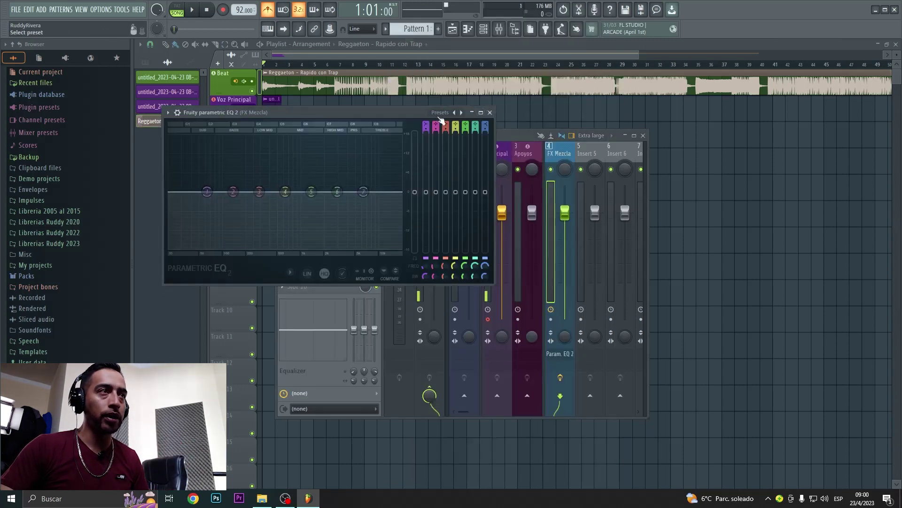
{"action": "left_click", "coordinate": [440, 116]}
{"action": "left_click", "coordinate": [458, 145]}
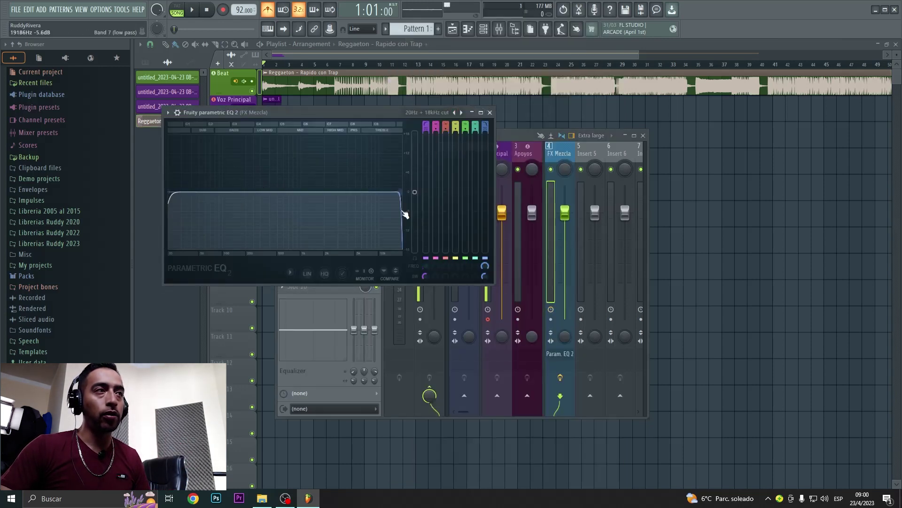
{"action": "left_click", "coordinate": [490, 112]}
- Add a second Fruity Parametric EQ 2 to FX Mezcla's second slot, cutting the lows with band 1 and boosting the highs with bands 5 to 7
{"action": "left_click", "coordinate": [307, 179]}
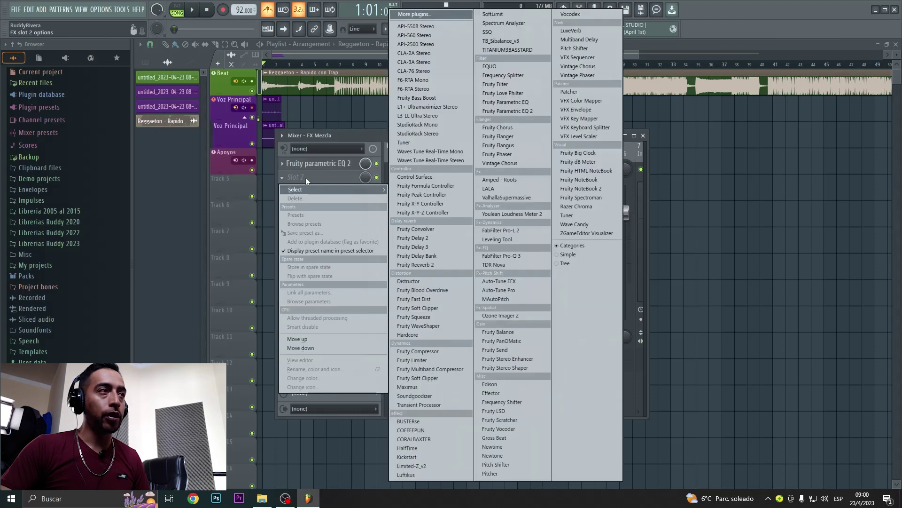
{"action": "left_click", "coordinate": [536, 110]}
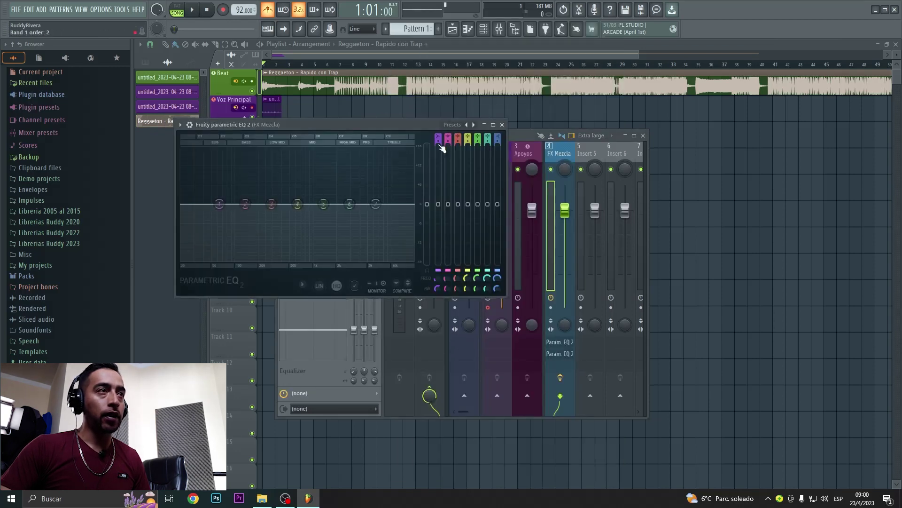
{"action": "scroll", "coordinate": [436, 139], "scroll_direction": "up", "scroll_amount": 2}
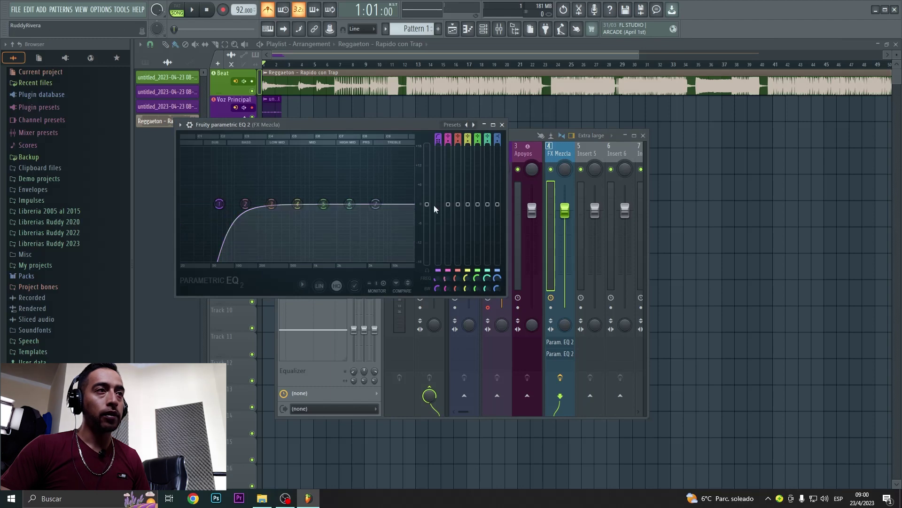
{"action": "scroll", "coordinate": [438, 281], "scroll_direction": "up", "scroll_amount": 2}
{"action": "left_click_drag", "start_coordinate": [324, 205], "coordinate": [379, 170]}
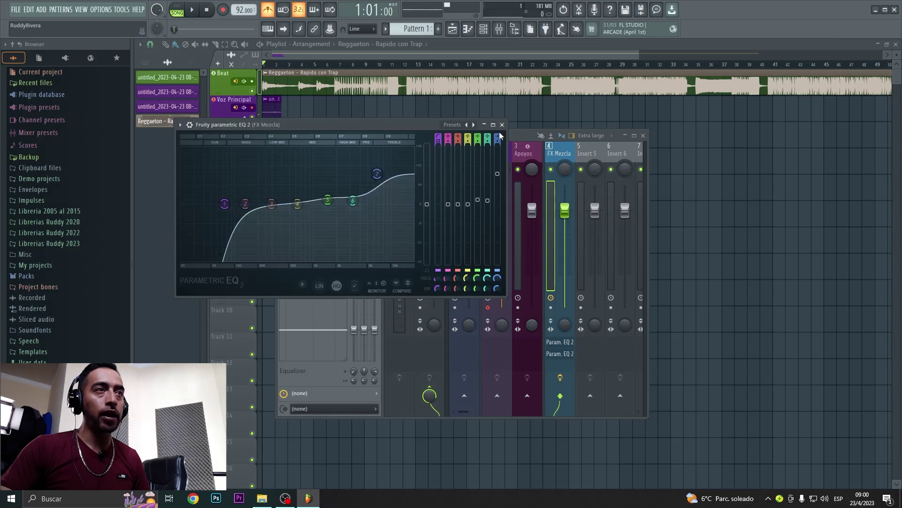
{"action": "left_click", "coordinate": [502, 125]}
- Load Fruity Compressor in the third effect slot of FX Mezcla and apply the Vintage preset
{"action": "left_click", "coordinate": [302, 189]}
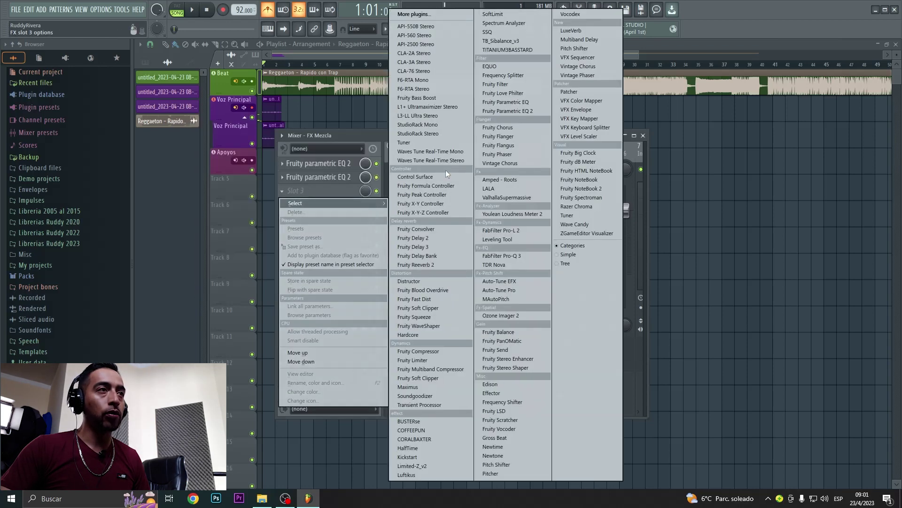
{"action": "left_click", "coordinate": [442, 351]}
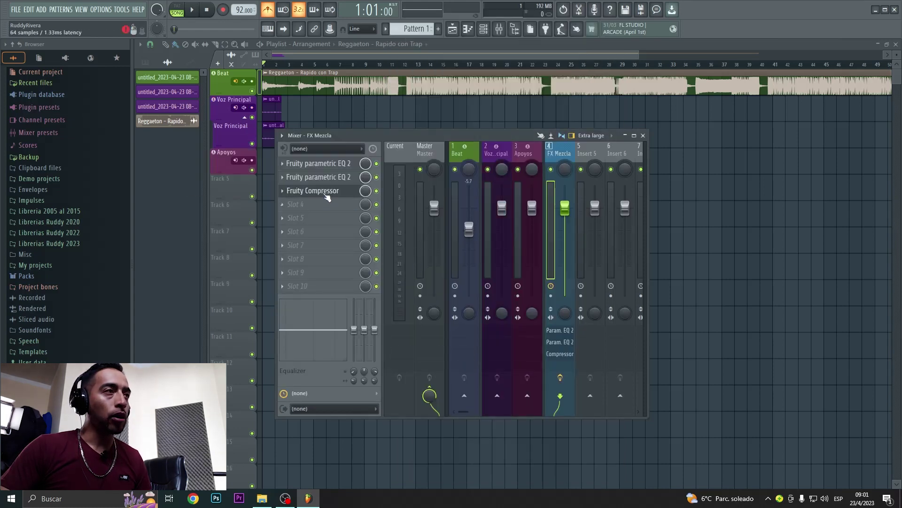
{"action": "left_click", "coordinate": [323, 190]}
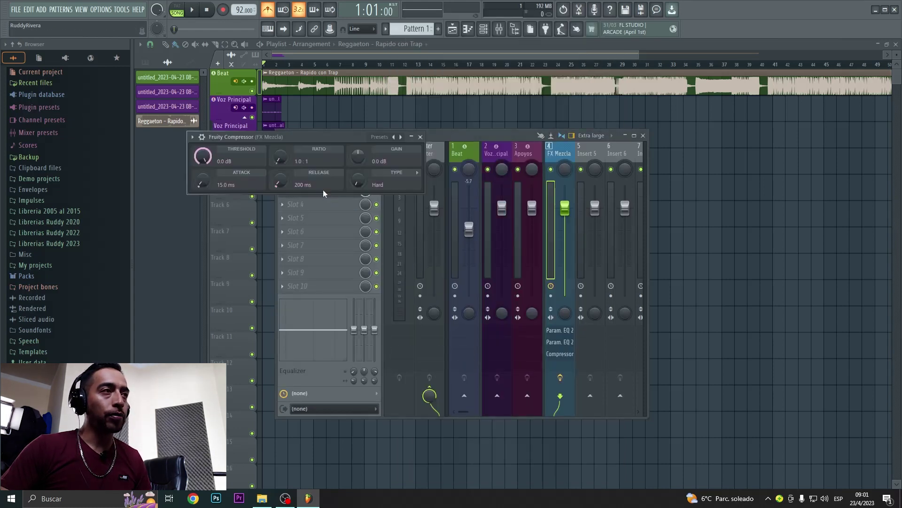
{"action": "left_click", "coordinate": [380, 137]}
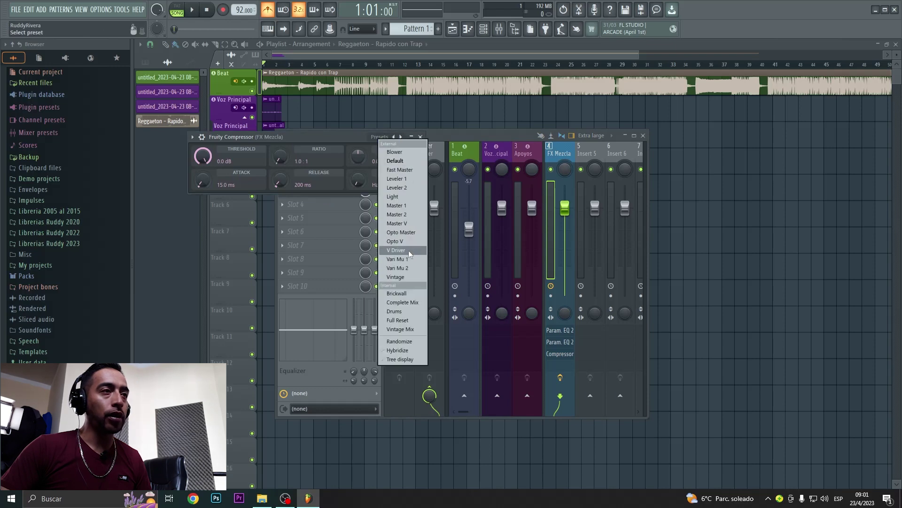
{"action": "left_click", "coordinate": [405, 276]}
{"action": "left_click", "coordinate": [420, 137]}
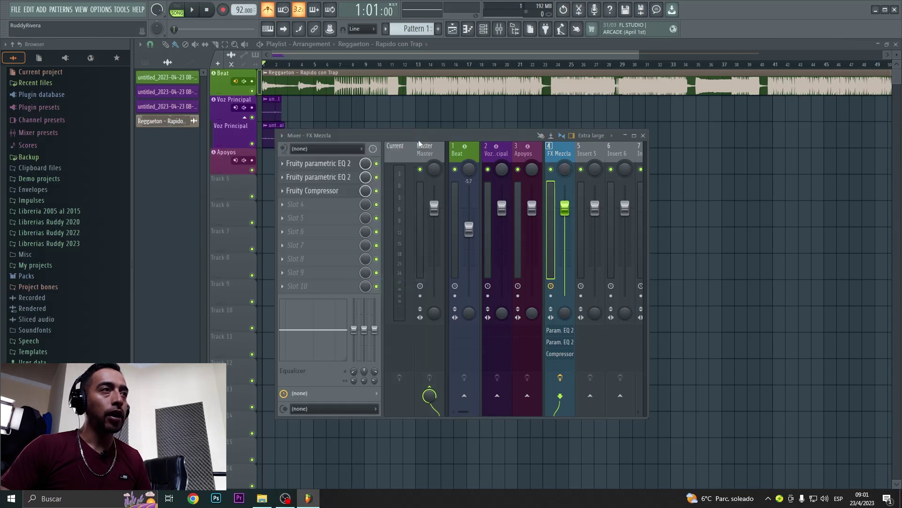
- Add another Fruity Parametric EQ 2 to FX Mezcla's fourth slot and boost band 5 by about 7.3 dB near 1435 Hz
{"action": "left_click", "coordinate": [313, 205]}
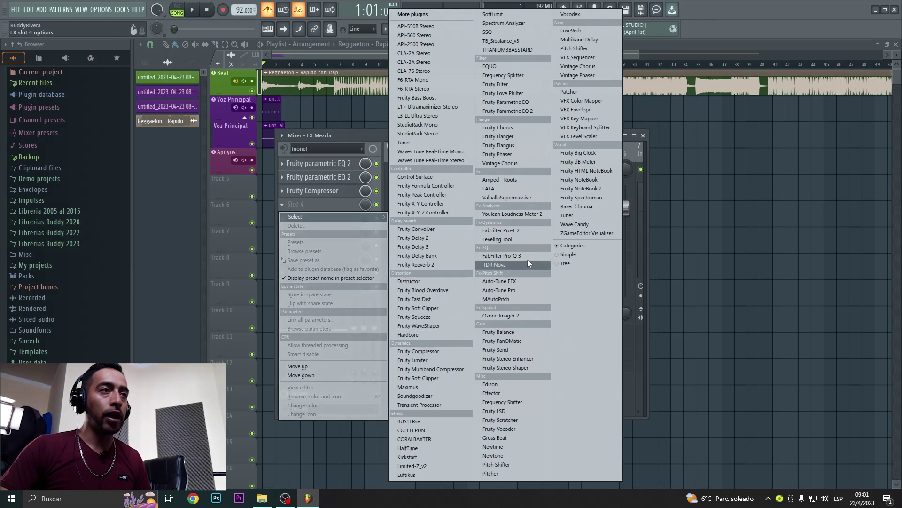
{"action": "left_click", "coordinate": [532, 115]}
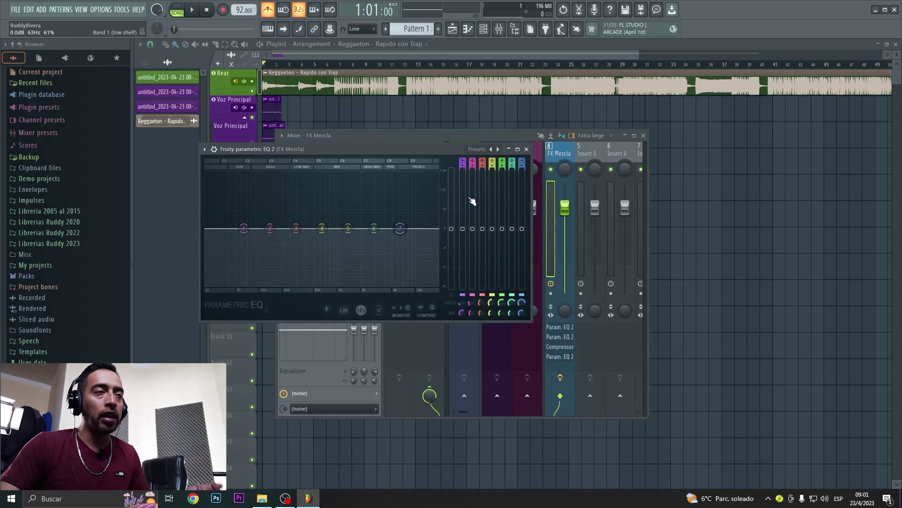
{"action": "left_click_drag", "start_coordinate": [348, 229], "coordinate": [349, 205]}
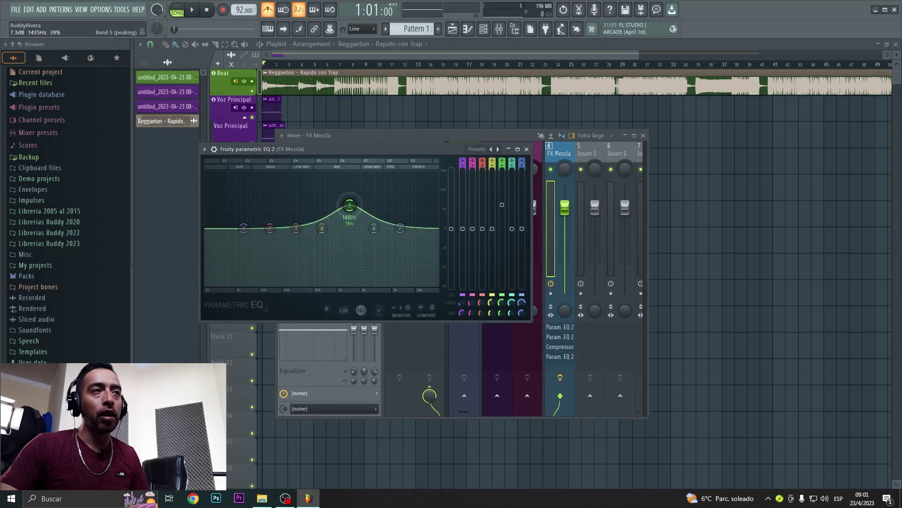
{"action": "left_click", "coordinate": [526, 149]}
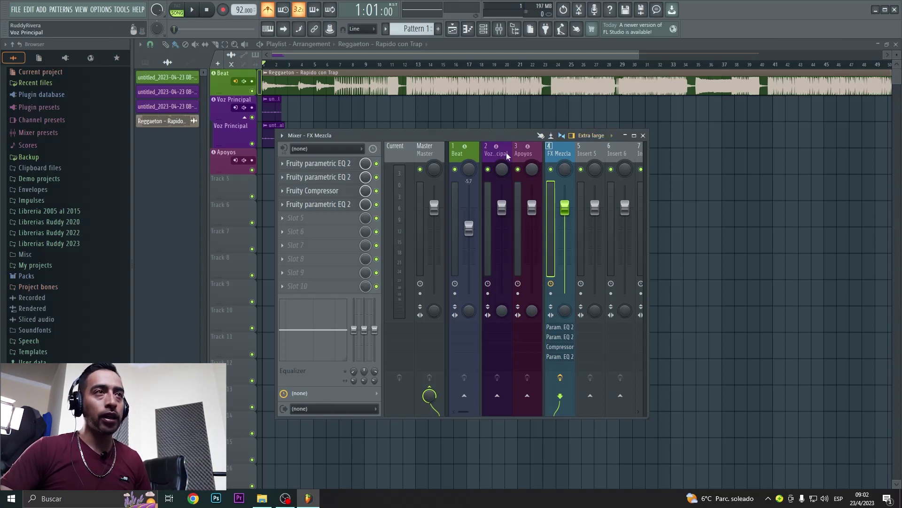
- Route the Voz Principal and Apoyos mixer tracks to the FX Mezcla track only
{"action": "left_click", "coordinate": [494, 146]}
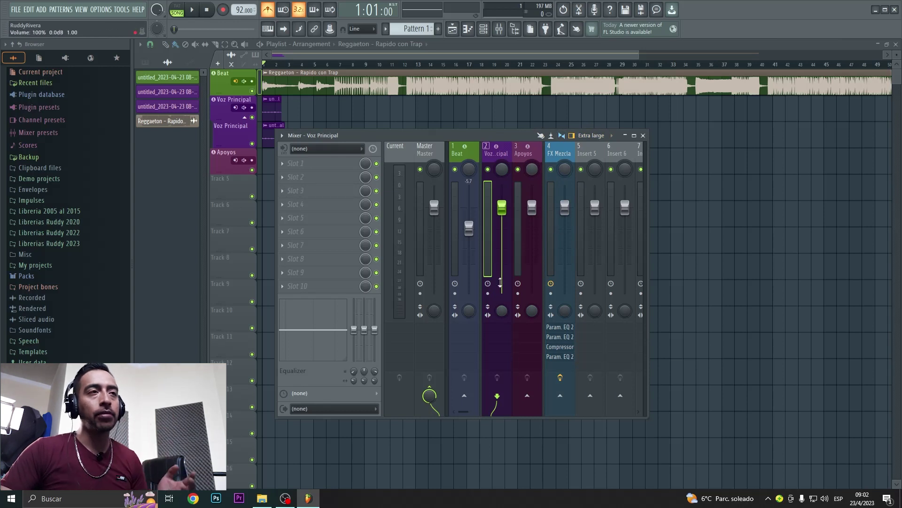
{"action": "right_click", "coordinate": [561, 396]}
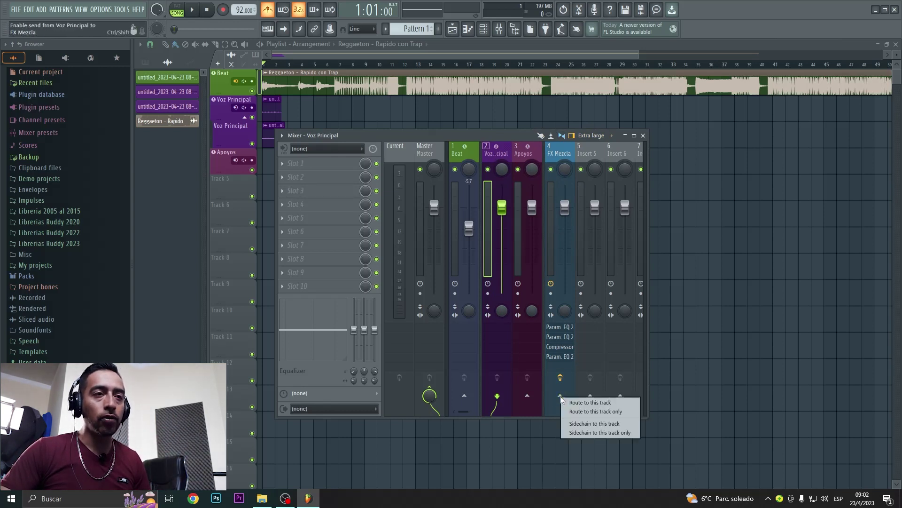
{"action": "left_click", "coordinate": [601, 410]}
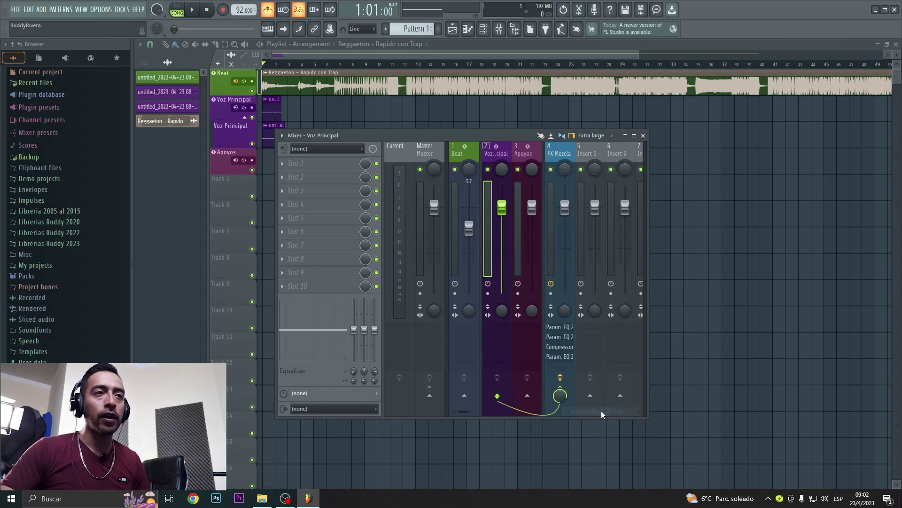
{"action": "left_click", "coordinate": [528, 154]}
{"action": "right_click", "coordinate": [527, 153]}
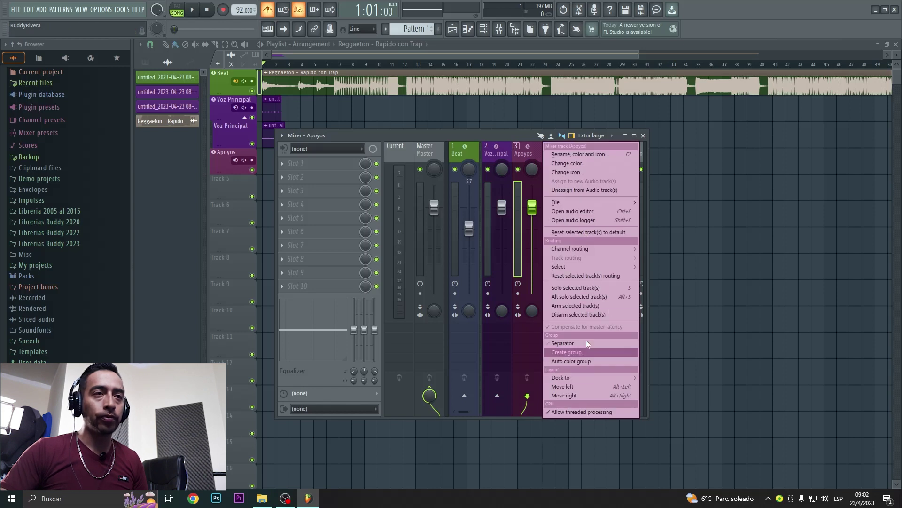
{"action": "left_click", "coordinate": [524, 155]}
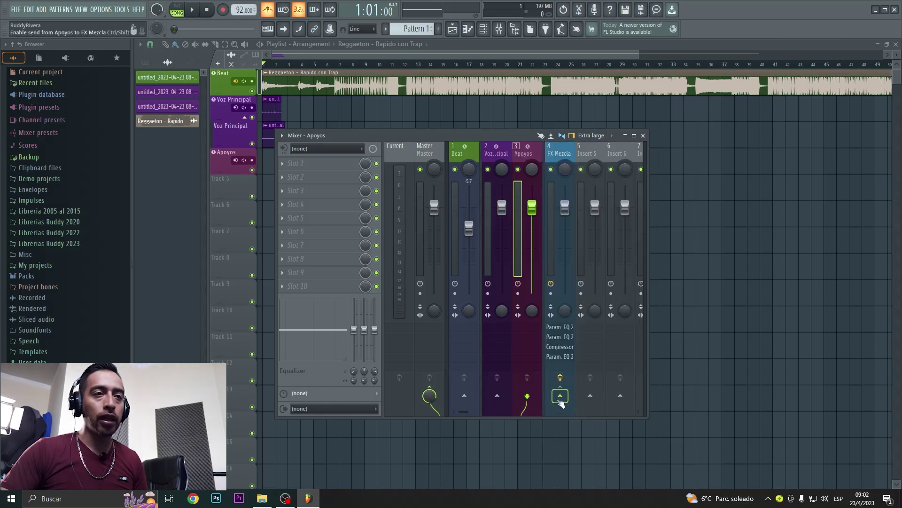
{"action": "right_click", "coordinate": [561, 398]}
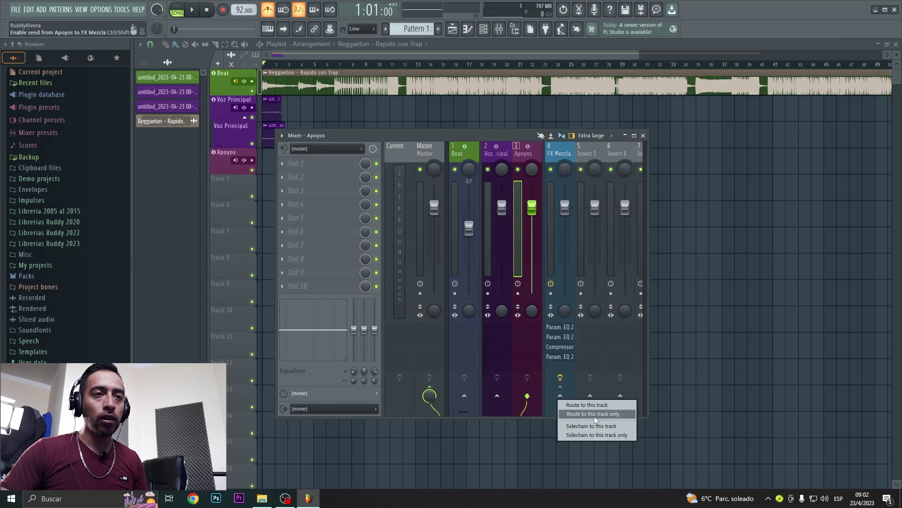
{"action": "left_click", "coordinate": [581, 405]}
- Check the output routing of the Voz Principal, Apoyos and FX Mezcla mixer tracks
{"action": "left_click", "coordinate": [491, 148]}
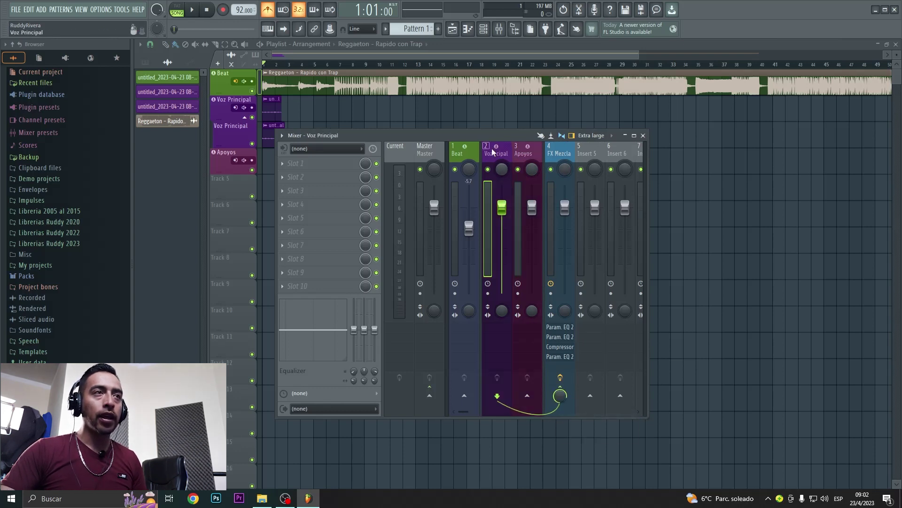
{"action": "left_click", "coordinate": [520, 148]}
{"action": "left_click", "coordinate": [506, 150]}
{"action": "left_click", "coordinate": [520, 149]}
{"action": "left_click", "coordinate": [500, 152]}
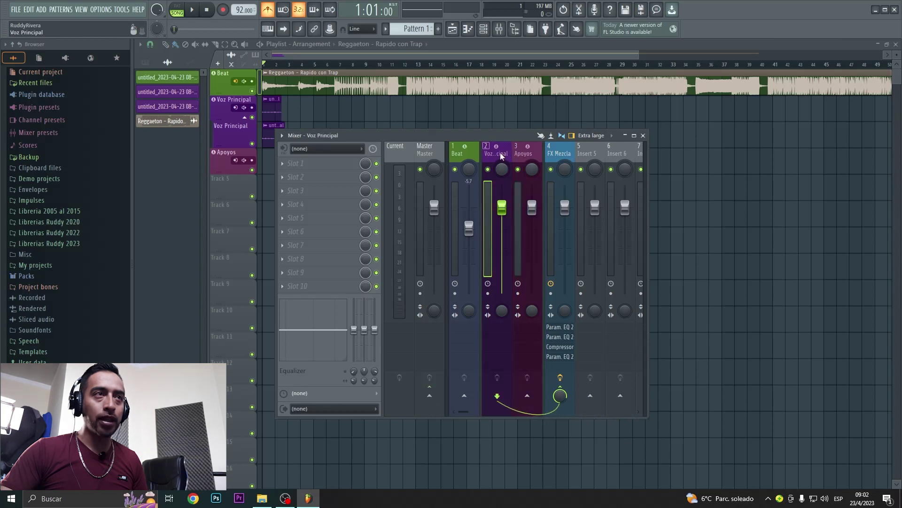
{"action": "left_click", "coordinate": [527, 160]}
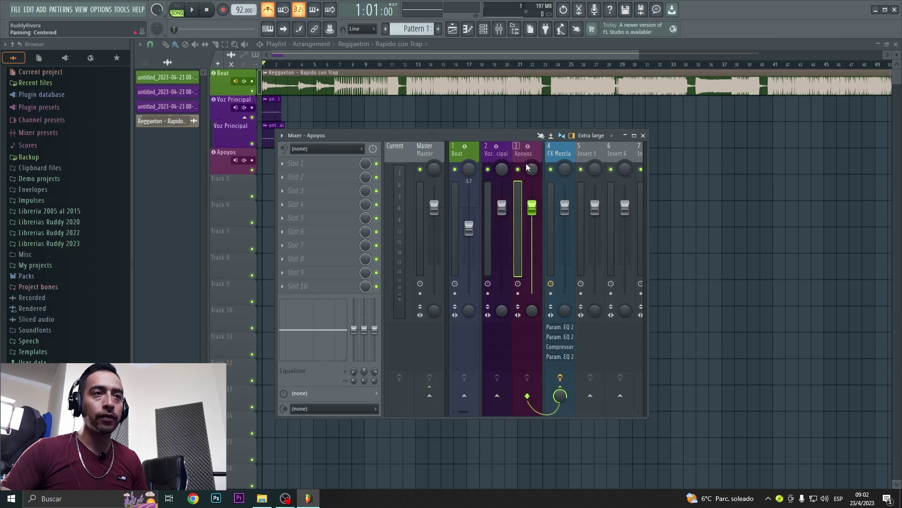
{"action": "left_click", "coordinate": [565, 152]}
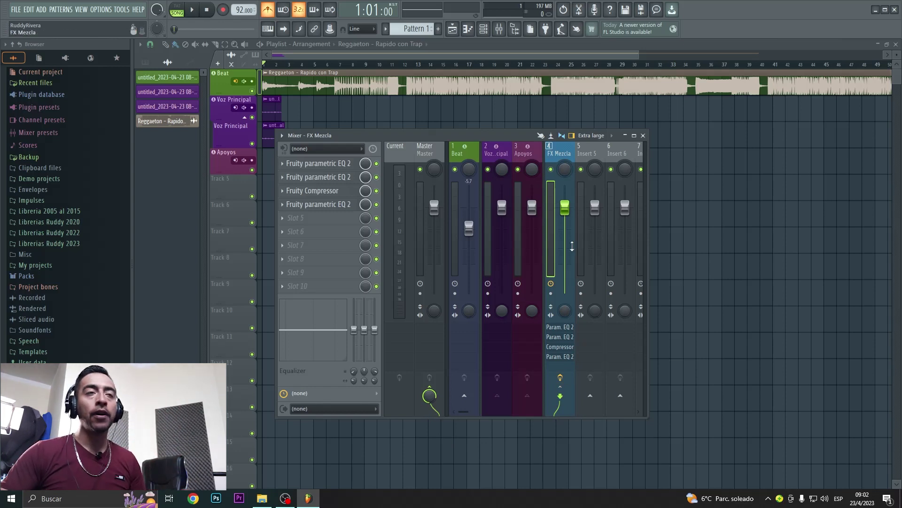
- Add a separator before Insert 5 to set it apart from FX Mezcla
{"action": "right_click", "coordinate": [592, 153]}
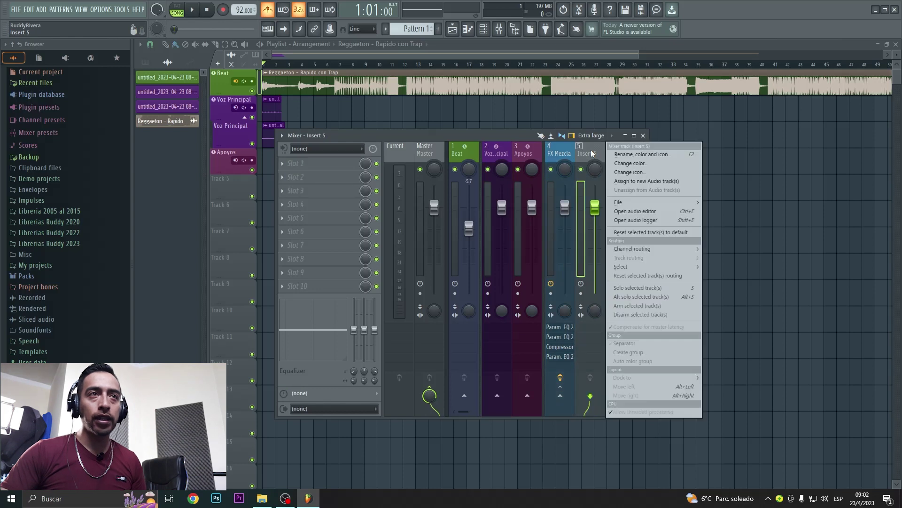
{"action": "left_click", "coordinate": [642, 342]}
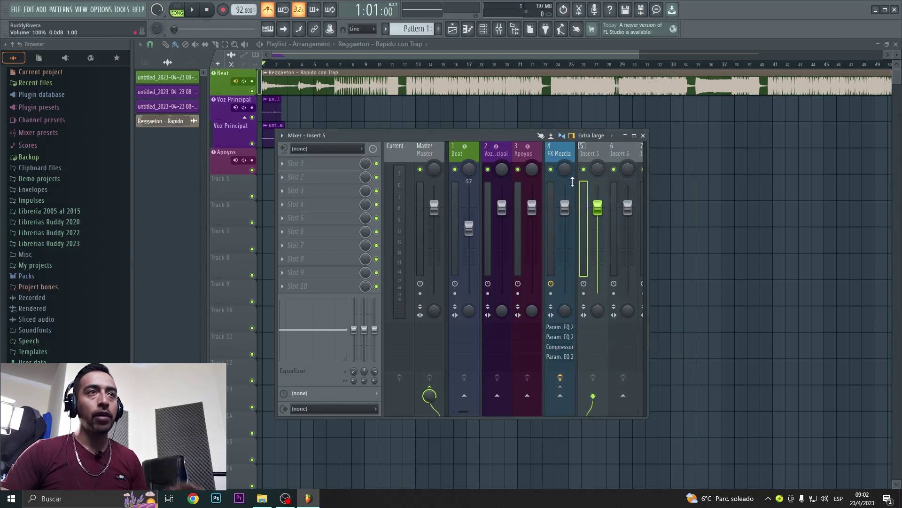
{"action": "right_click", "coordinate": [600, 154]}
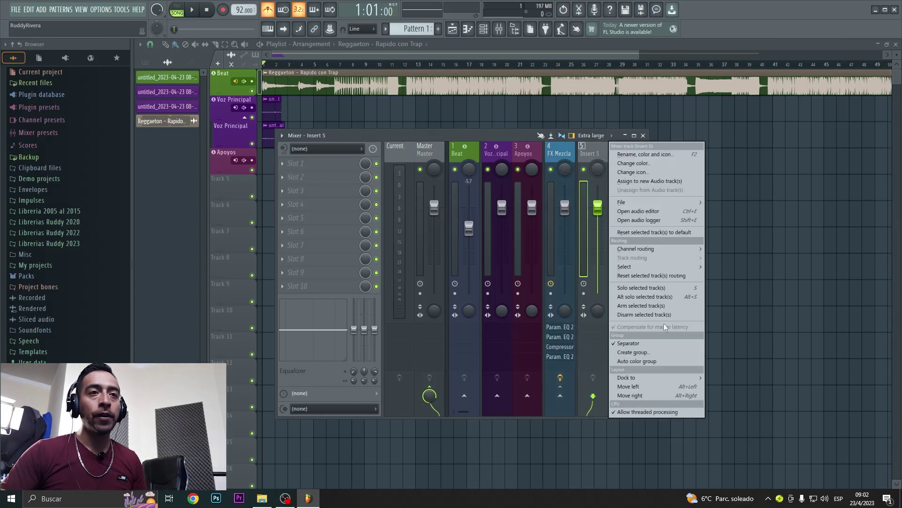
- Rename mixer track Insert 5 as Reverb and give it an olive-yellow color
{"action": "left_click", "coordinate": [592, 151]}
{"action": "key", "text": "F2"}
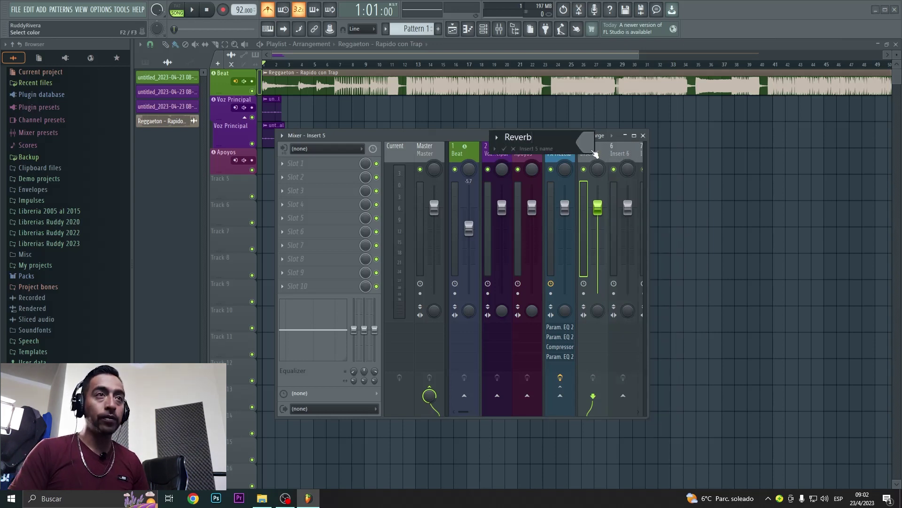
{"action": "left_click", "coordinate": [592, 149]}
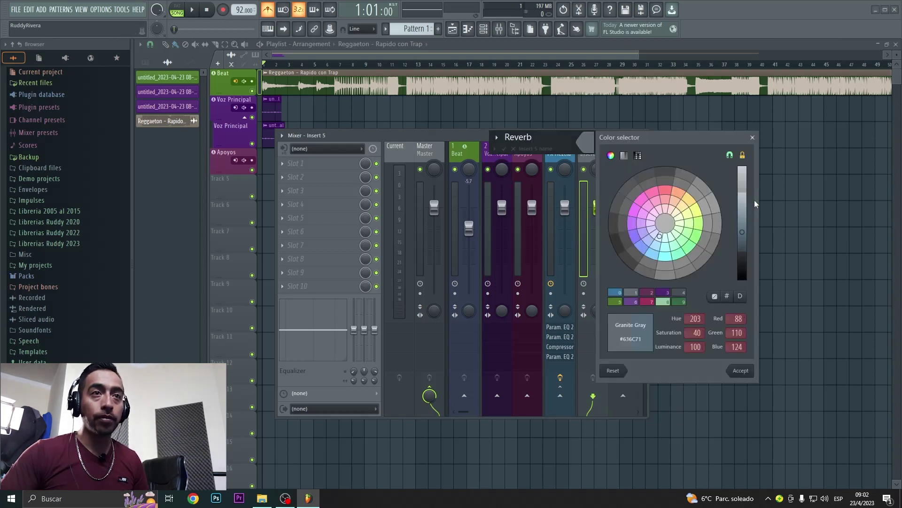
{"action": "left_click", "coordinate": [688, 215]}
{"action": "left_click", "coordinate": [745, 370]}
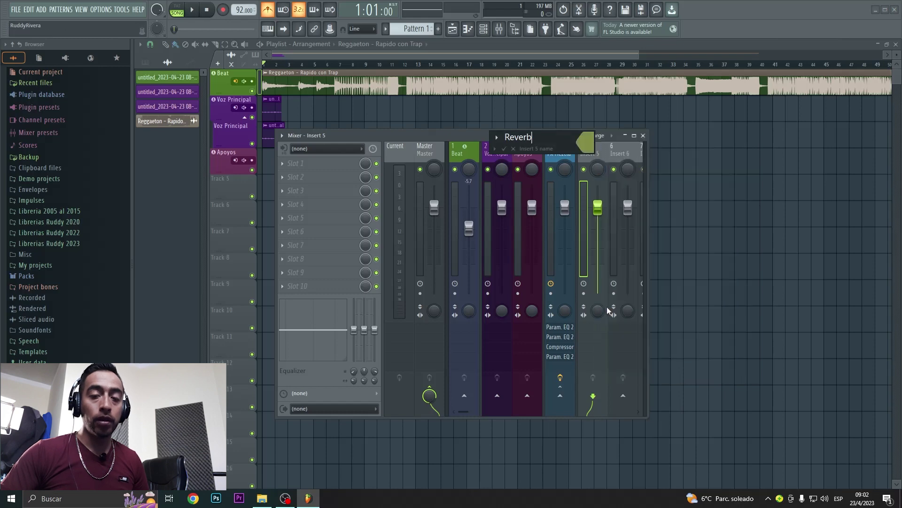
{"action": "type", "text": "Reverb"}
{"action": "key", "text": "Return"}
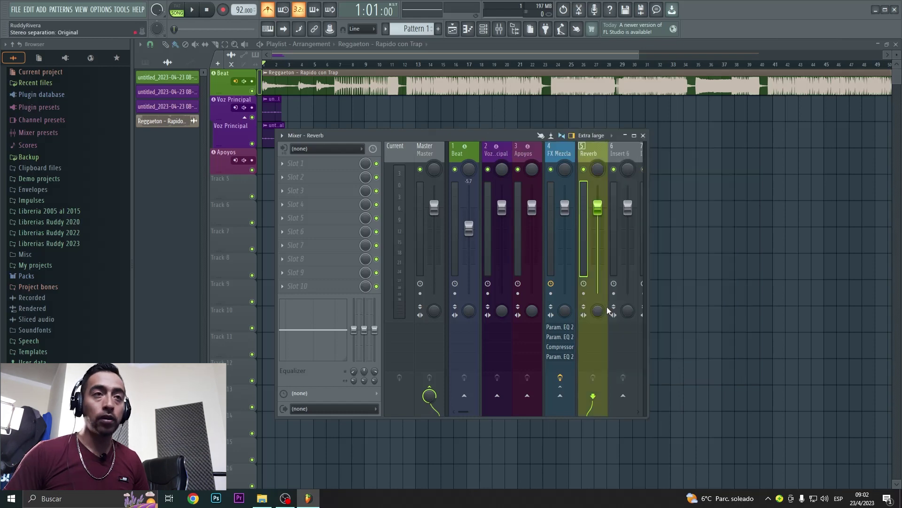
- Load Fruity Reeverb 2 in the first effect slot of the Reverb track and close its plugin window
{"action": "left_click", "coordinate": [306, 166]}
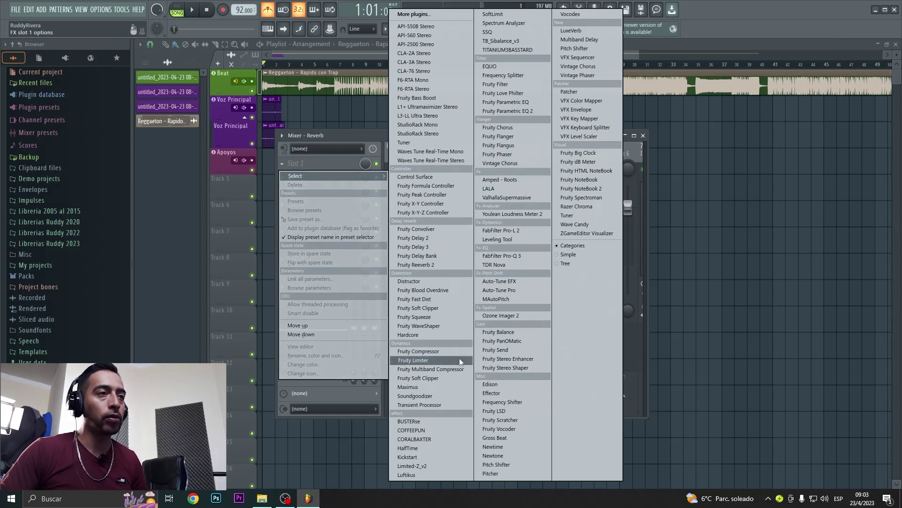
{"action": "left_click", "coordinate": [433, 263]}
{"action": "left_click_drag", "start_coordinate": [345, 136], "coordinate": [336, 170]}
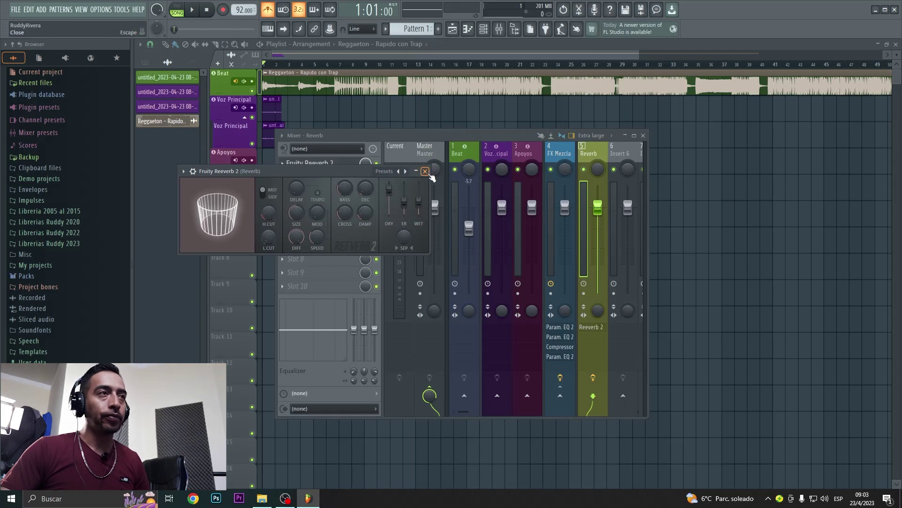
{"action": "left_click", "coordinate": [426, 171]}
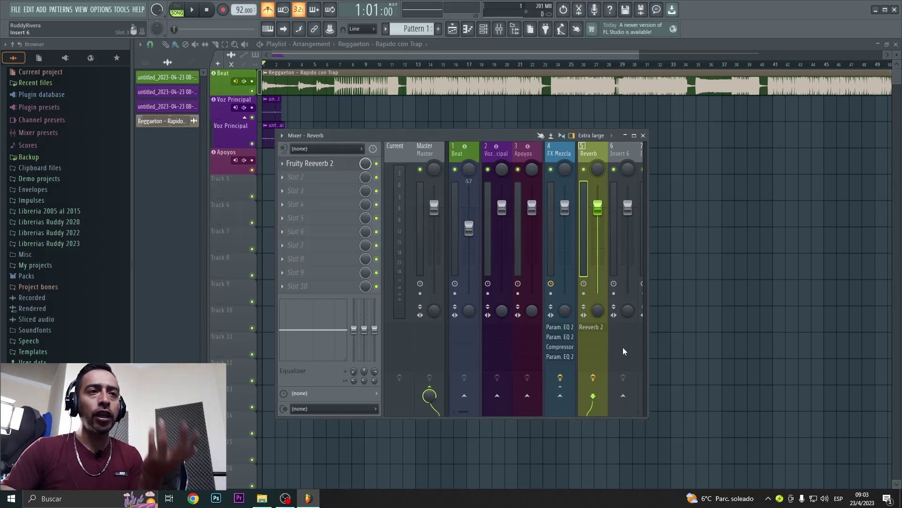
- Route FX Mezcla to the Reverb track as an additional send, keeping its Master routing
{"action": "left_click", "coordinate": [566, 153]}
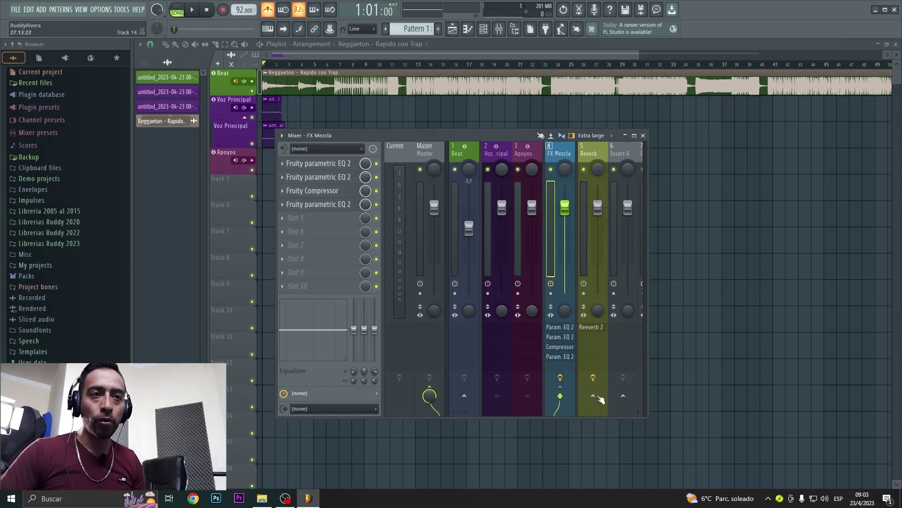
{"action": "right_click", "coordinate": [596, 399]}
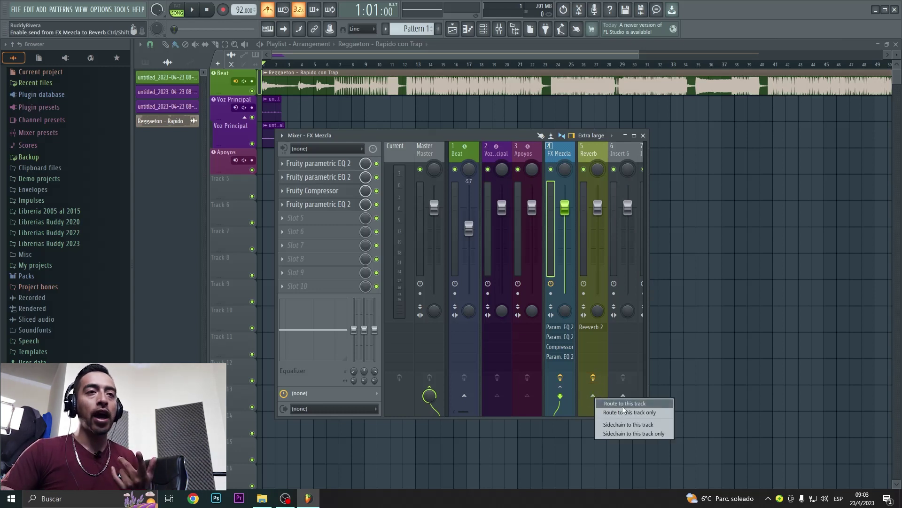
{"action": "left_click", "coordinate": [623, 405]}
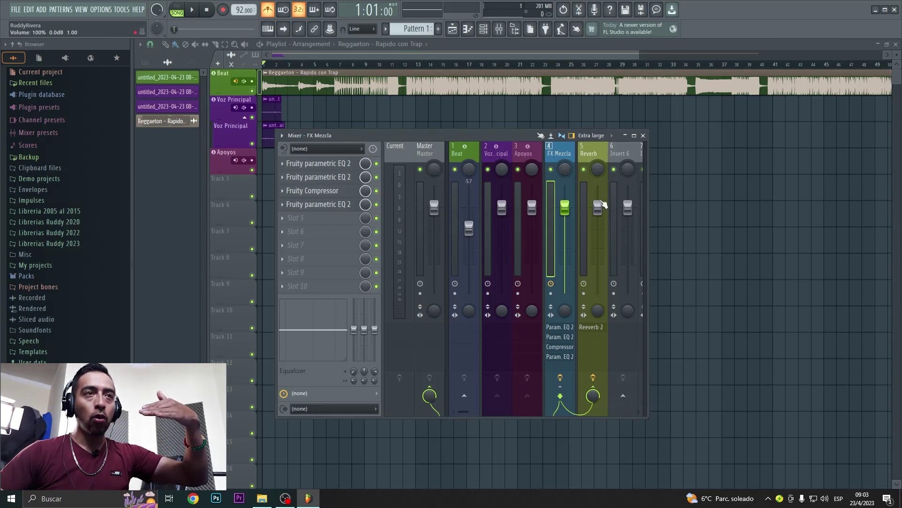
{"action": "left_click", "coordinate": [594, 156]}
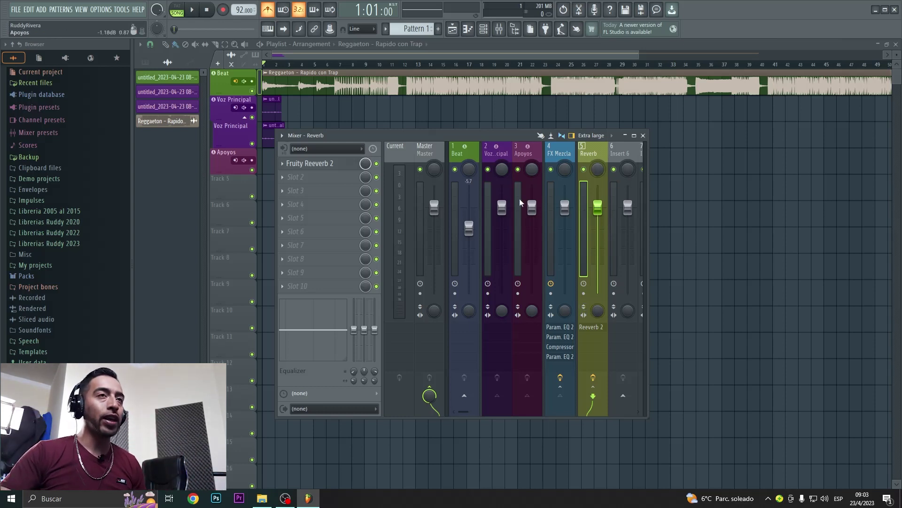
- Set the metronome's target mixer track to 6 in the audio settings
{"action": "left_click", "coordinate": [101, 10]}
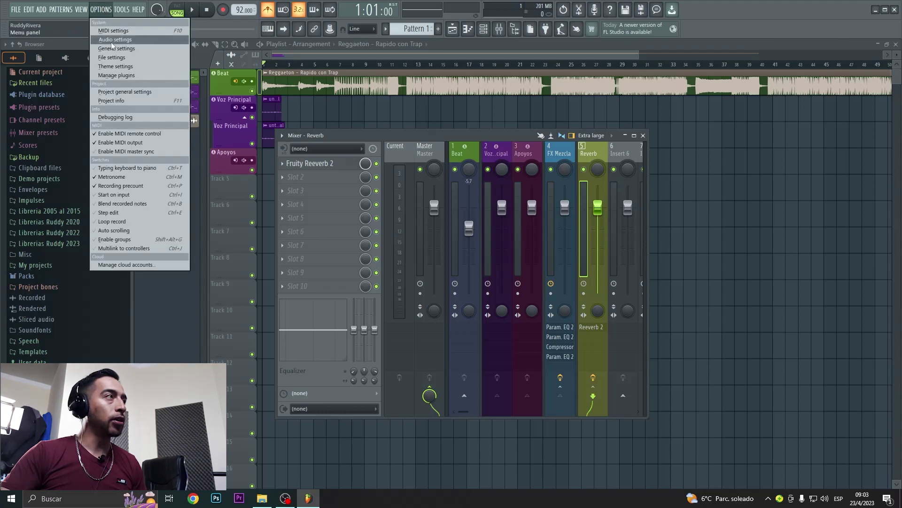
{"action": "left_click", "coordinate": [115, 40]}
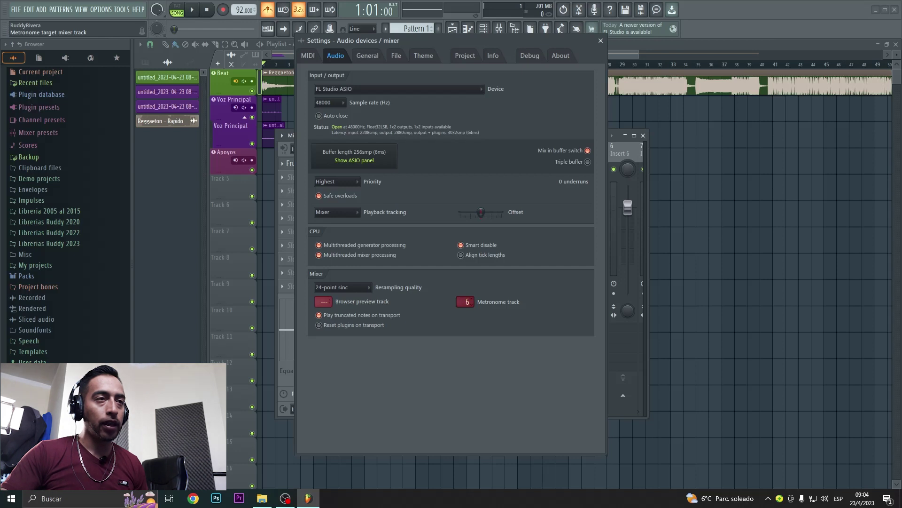
{"action": "left_click", "coordinate": [600, 40]}
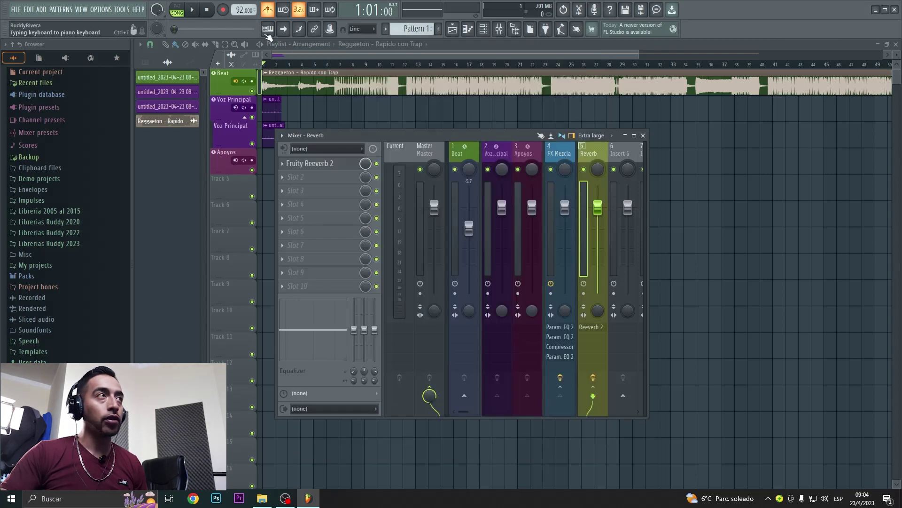
- Play the project to test the metronome, solo Insert 6 and lower its volume to about -5.0 dB
{"action": "key", "text": "space"}
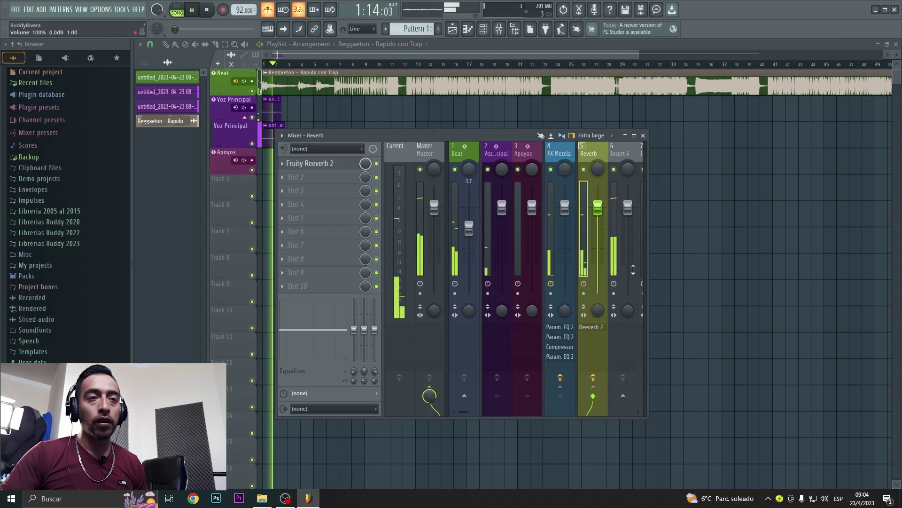
{"action": "key", "text": "space"}
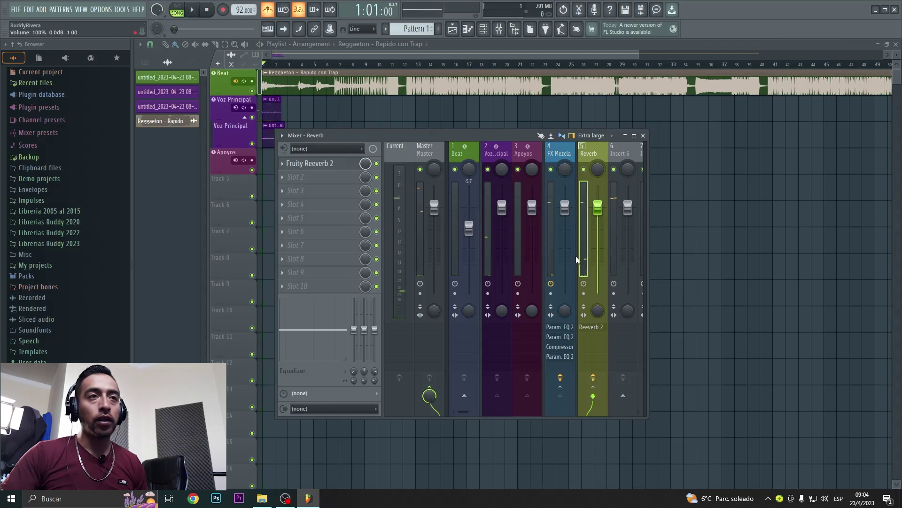
{"action": "right_click", "coordinate": [614, 169]}
{"action": "key", "text": "space"}
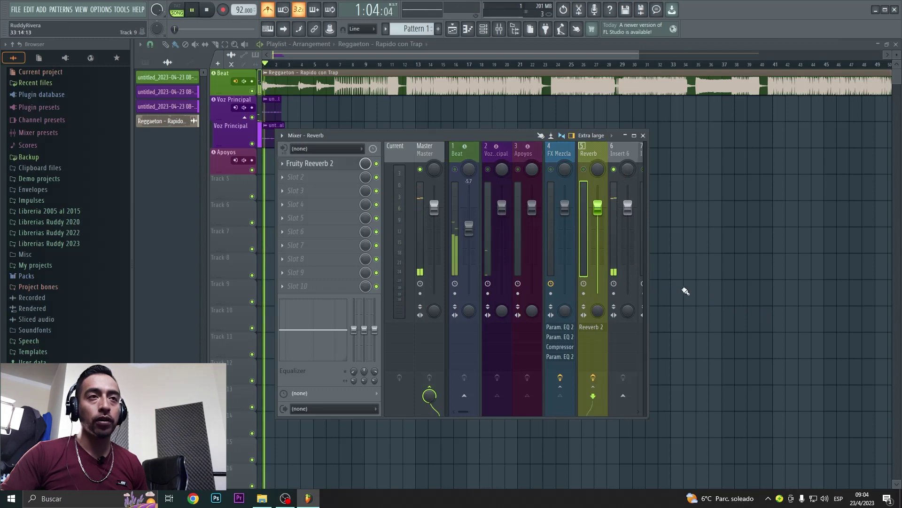
{"action": "mouse_move", "coordinate": [628, 208]}
{"action": "left_mouse_down"}
{"action": "mouse_move", "coordinate": [628, 248]}
{"action": "mouse_move", "coordinate": [628, 226]}
{"action": "left_mouse_up"}
{"action": "key", "text": "space"}
- Try the Hi-hat metronome sound and play the project briefly to hear it
{"action": "right_click", "coordinate": [267, 10]}
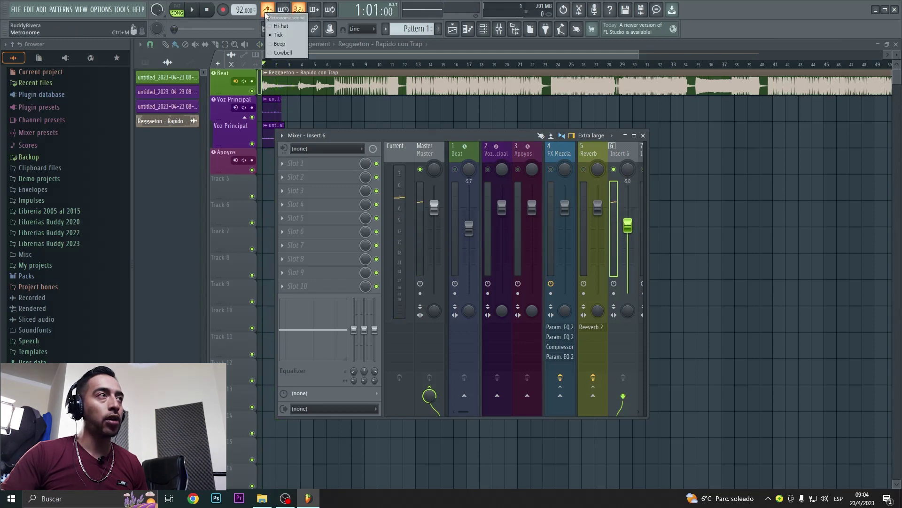
{"action": "left_click", "coordinate": [289, 28]}
{"action": "key", "text": "space"}
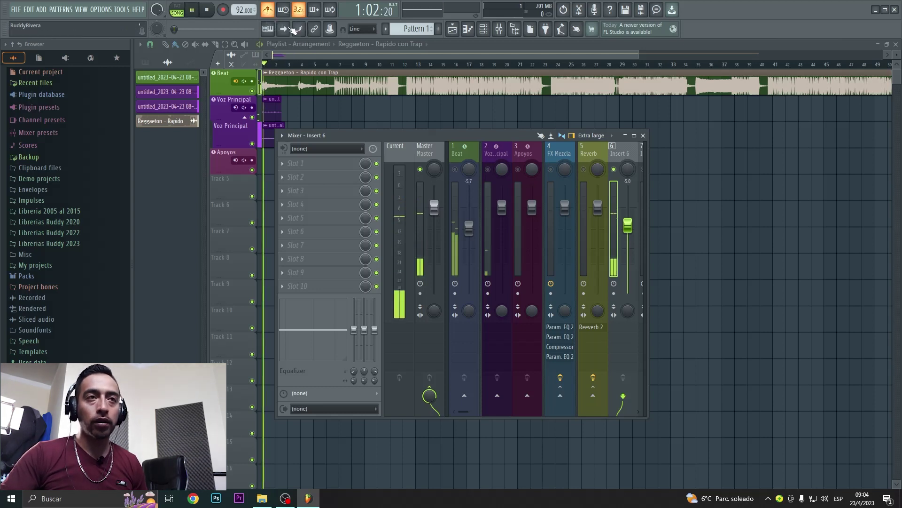
{"action": "key", "text": "space"}
- Set the metronome sound to Beep and lower Insert 6's volume to about -16.2 dB during playback
{"action": "right_click", "coordinate": [272, 16]}
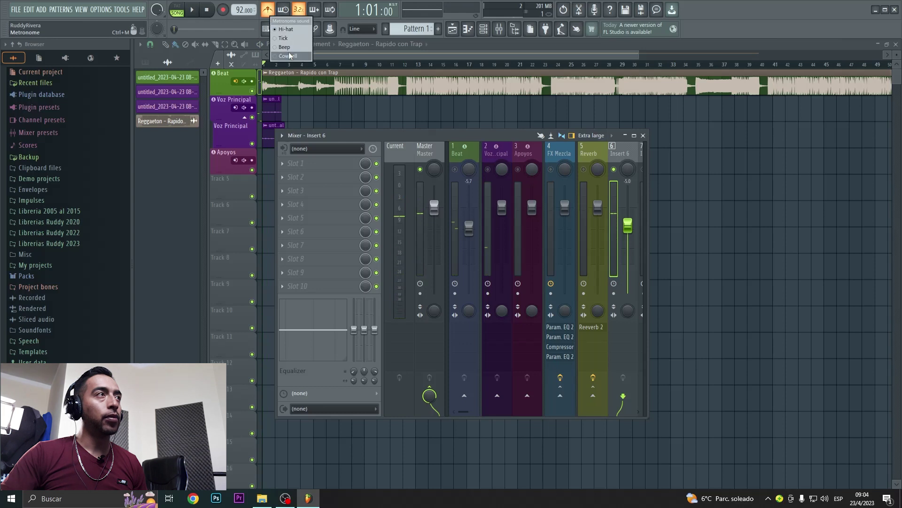
{"action": "left_click", "coordinate": [290, 45]}
{"action": "key", "text": "space"}
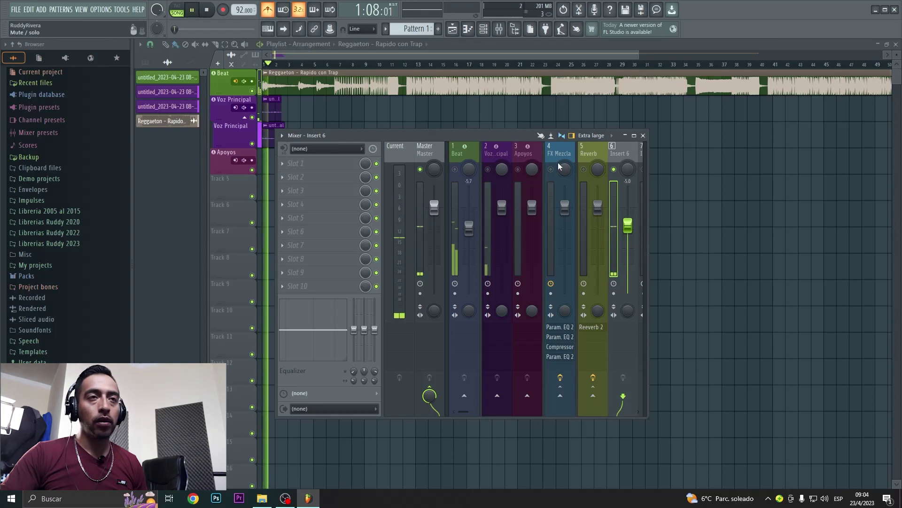
{"action": "left_click_drag", "start_coordinate": [629, 227], "coordinate": [629, 259]}
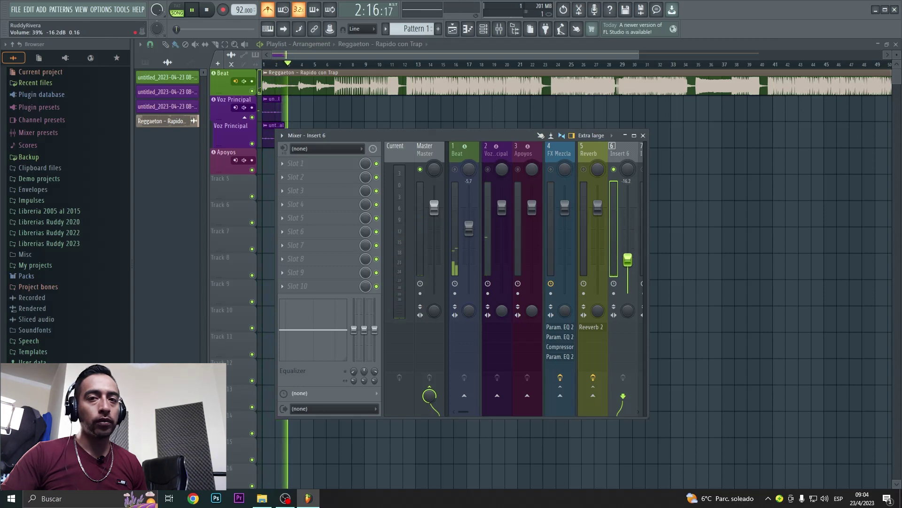
- Stop playback, rename mixer track Insert 6 to Metro with the Sienna color #9F5F35, and unsolo it
{"action": "key", "text": "space"}
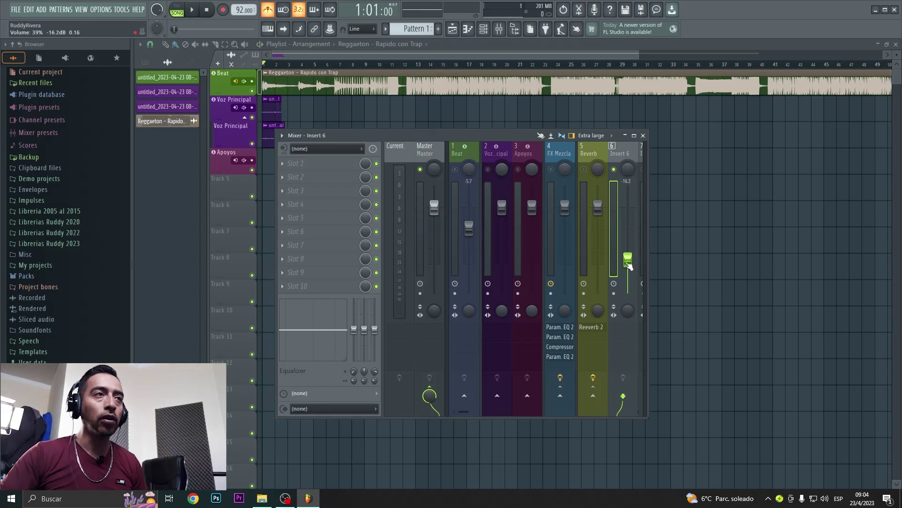
{"action": "double_click", "coordinate": [624, 156]}
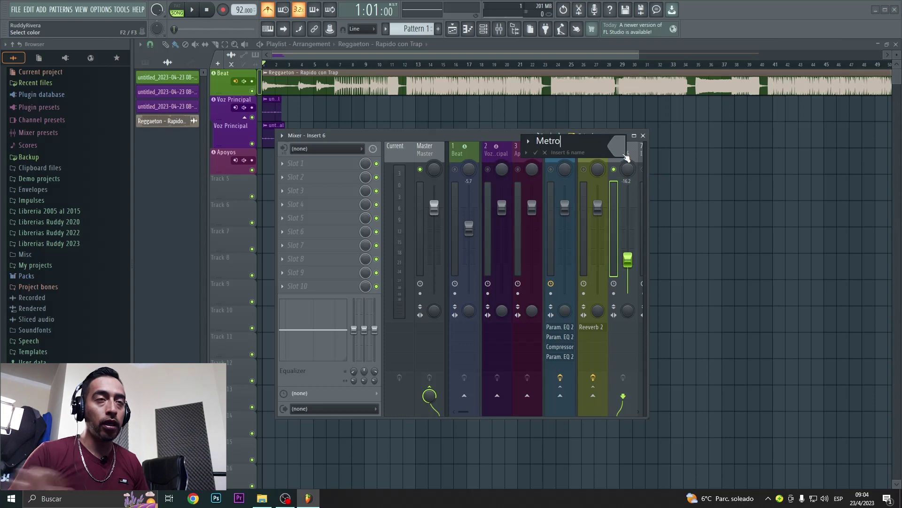
{"action": "left_click", "coordinate": [624, 155]}
{"action": "left_click", "coordinate": [709, 196]}
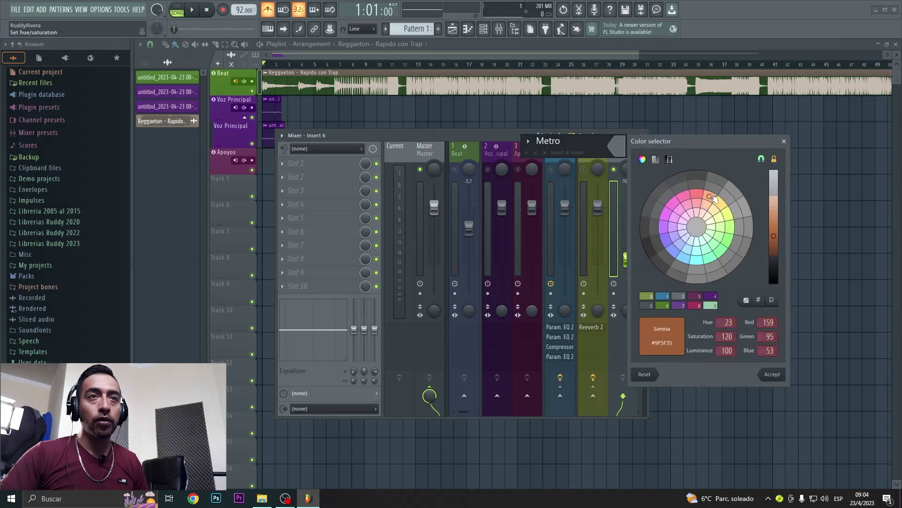
{"action": "key", "text": "Return"}
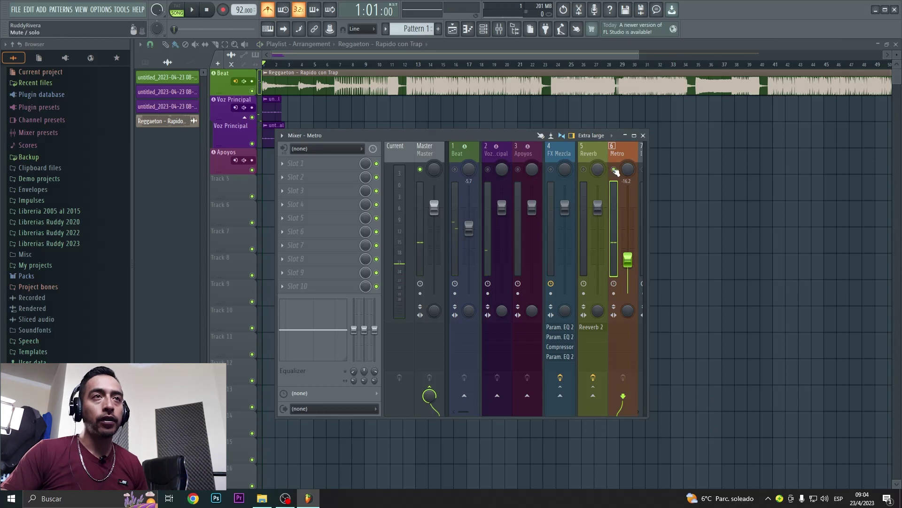
{"action": "right_click", "coordinate": [615, 170]}
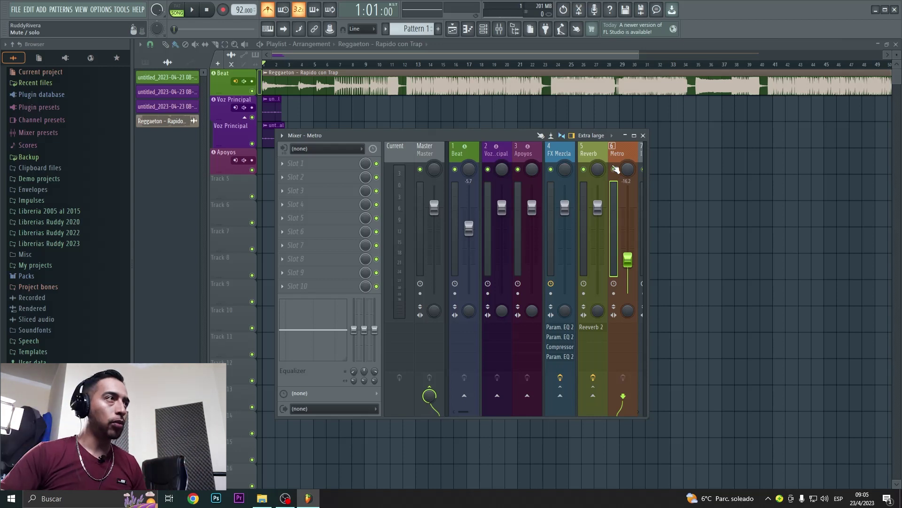
- Save the project as Voces Template in a new project folder on the Desktop
{"action": "left_click", "coordinate": [17, 10]}
{"action": "left_click", "coordinate": [19, 10]}
{"action": "left_click", "coordinate": [20, 9]}
{"action": "left_click", "coordinate": [28, 61]}
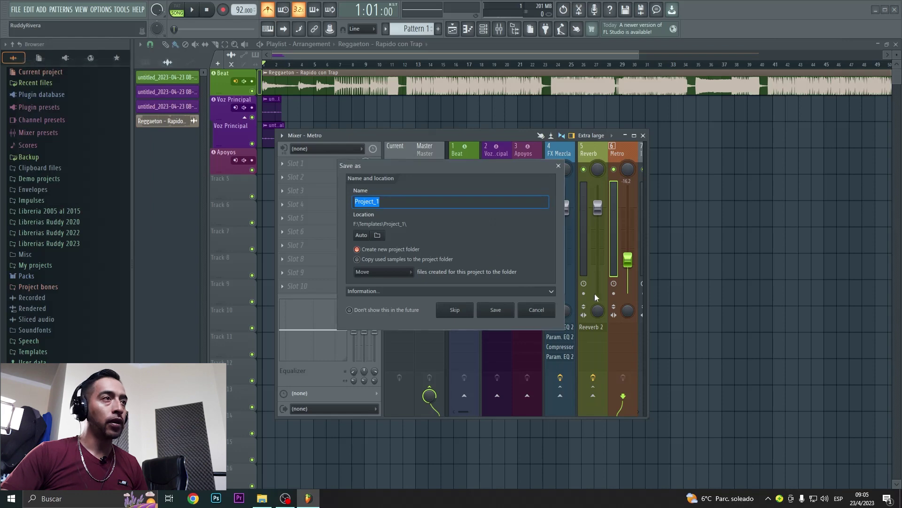
{"action": "left_click", "coordinate": [378, 235]}
{"action": "left_click", "coordinate": [705, 469]}
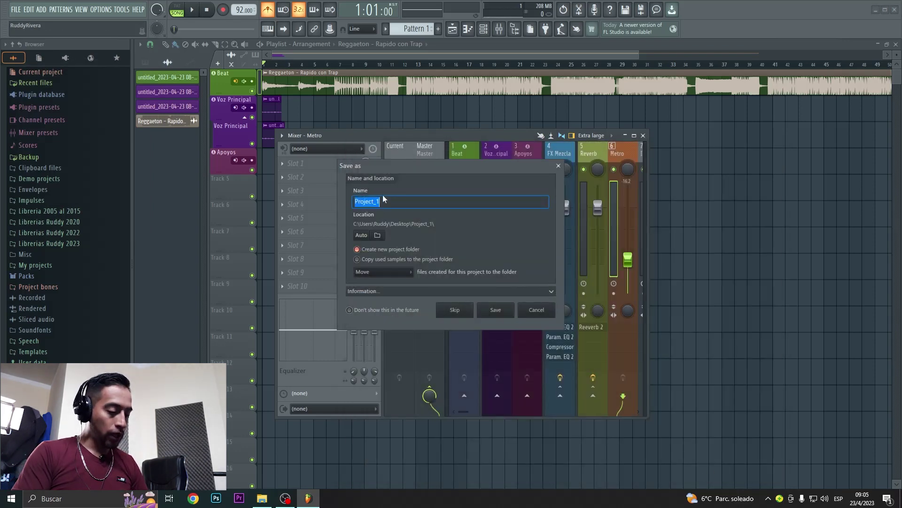
{"action": "type", "text": "Voc"}
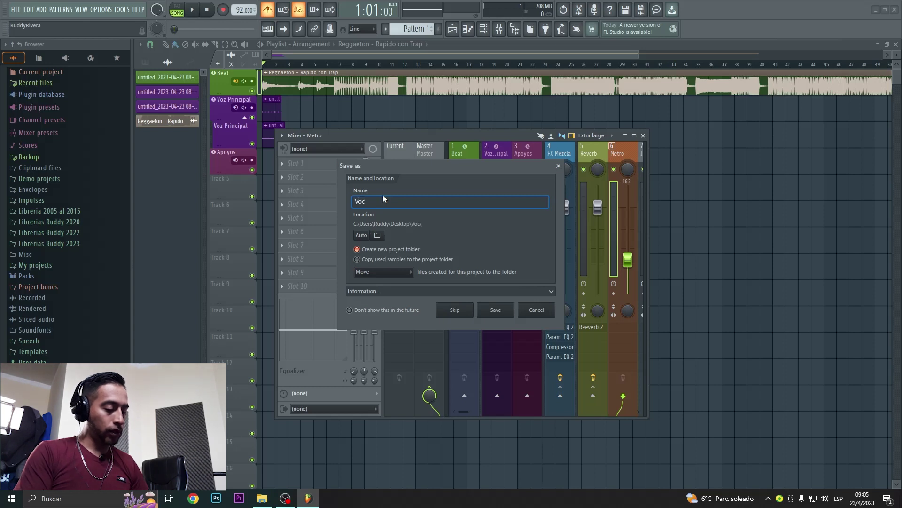
{"action": "type", "text": "es Templeta"}
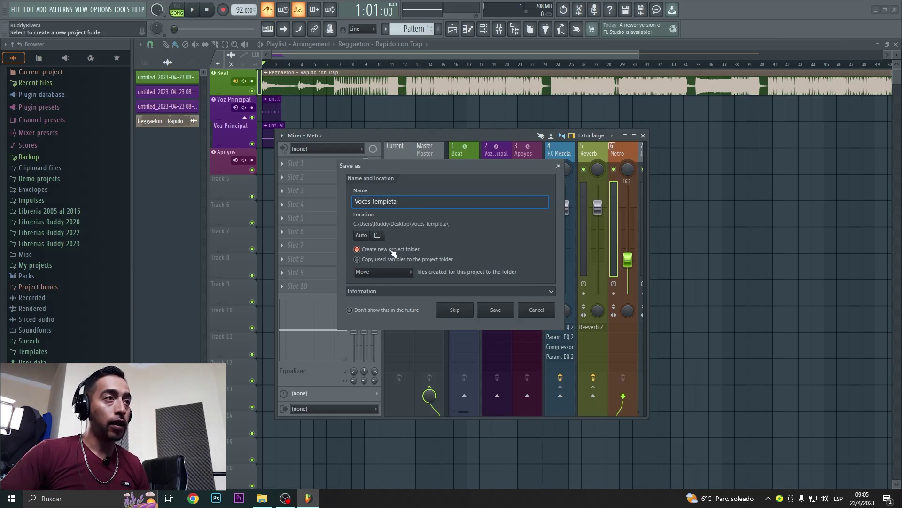
{"action": "key", "text": "BackSpace"}
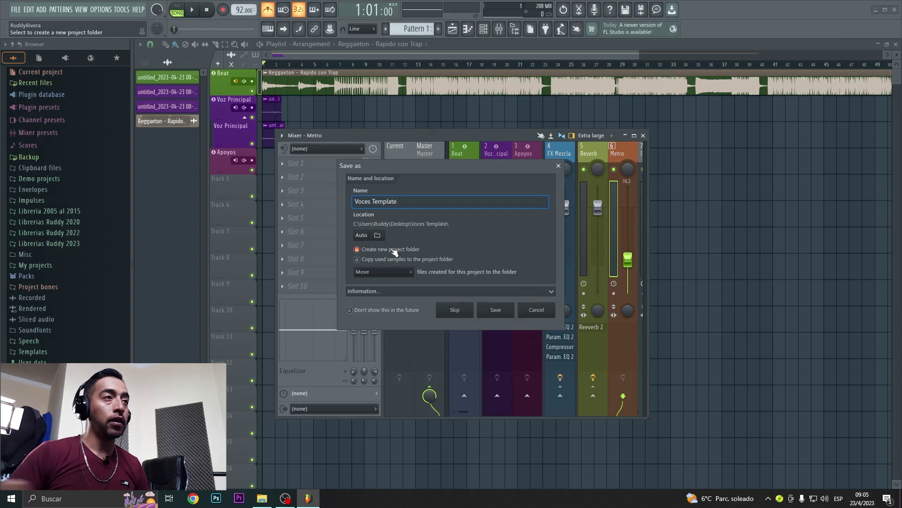
{"action": "left_click", "coordinate": [495, 311]}
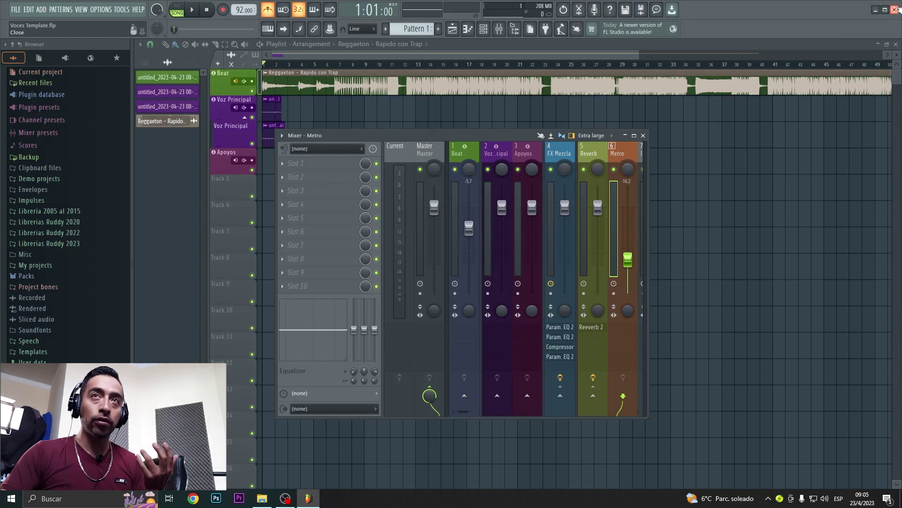
- Close FL Studio and reopen the Voces Template project from its folder on the Desktop
{"action": "left_click", "coordinate": [895, 9]}
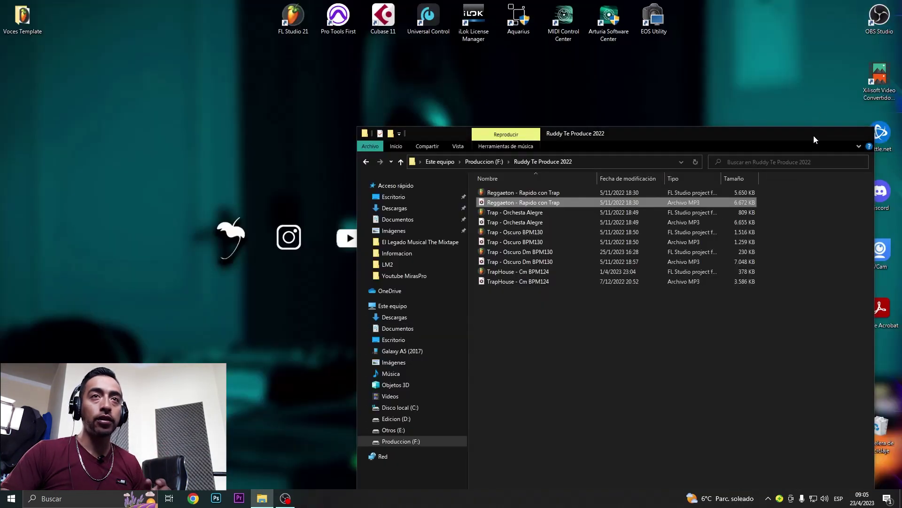
{"action": "left_click", "coordinate": [821, 134]}
{"action": "right_click", "coordinate": [137, 124]}
{"action": "left_click", "coordinate": [168, 155]}
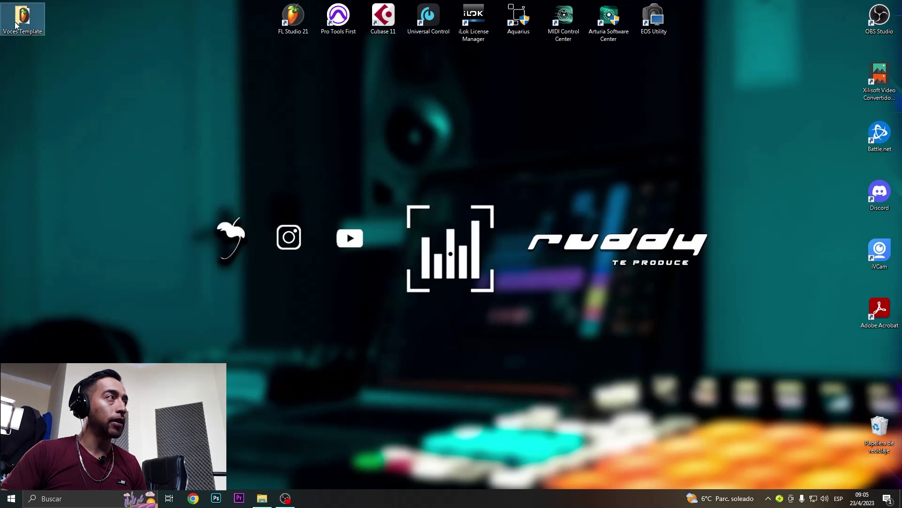
{"action": "double_click", "coordinate": [15, 25]}
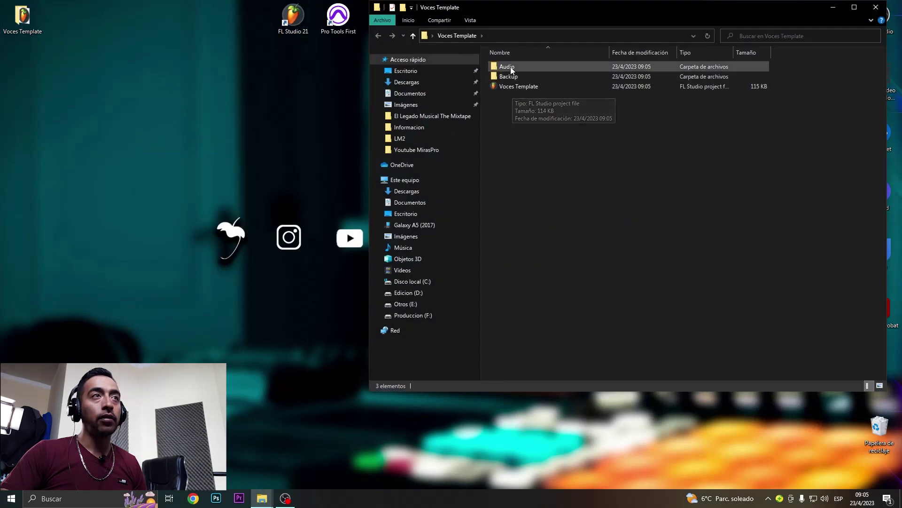
{"action": "double_click", "coordinate": [522, 89]}
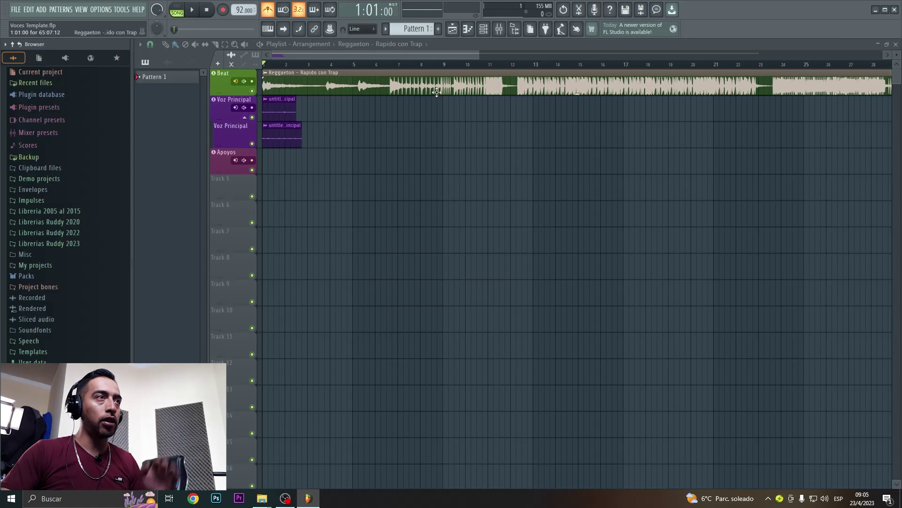
- Delete the beat clip and both Voz Principal recordings from the playlist tracks
{"action": "right_click", "coordinate": [291, 90]}
{"action": "right_click", "coordinate": [285, 109]}
{"action": "right_click", "coordinate": [284, 128]}
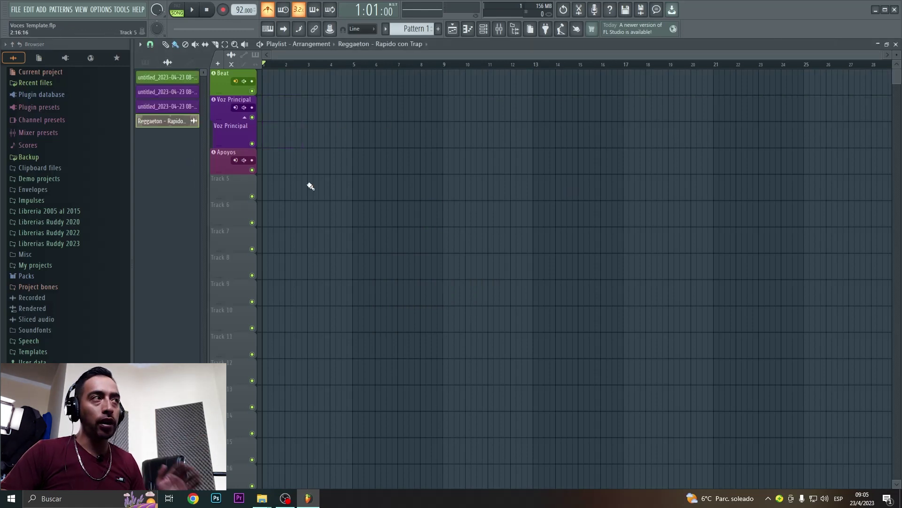
- Delete all four audio clips from the project's clip list, leaving the template without audio sources
{"action": "right_click", "coordinate": [174, 79]}
{"action": "left_click", "coordinate": [187, 195]}
{"action": "right_click", "coordinate": [176, 84]}
{"action": "left_click", "coordinate": [187, 201]}
{"action": "right_click", "coordinate": [173, 77]}
{"action": "left_click", "coordinate": [187, 193]}
{"action": "right_click", "coordinate": [182, 80]}
{"action": "left_click", "coordinate": [194, 196]}
- Place the TrapHouse - Cm BPM124 MP3 from the Ruddy Te Produce 2022 folder on the Beat track and set the tempo to 124 BPM
{"action": "mouse_move", "coordinate": [262, 499]}
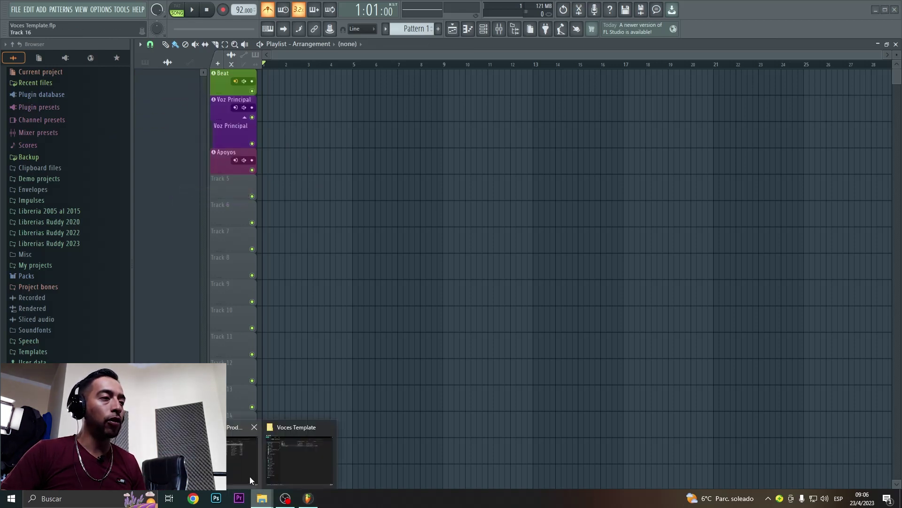
{"action": "left_click", "coordinate": [252, 478]}
{"action": "left_click_drag", "start_coordinate": [503, 281], "coordinate": [289, 76]}
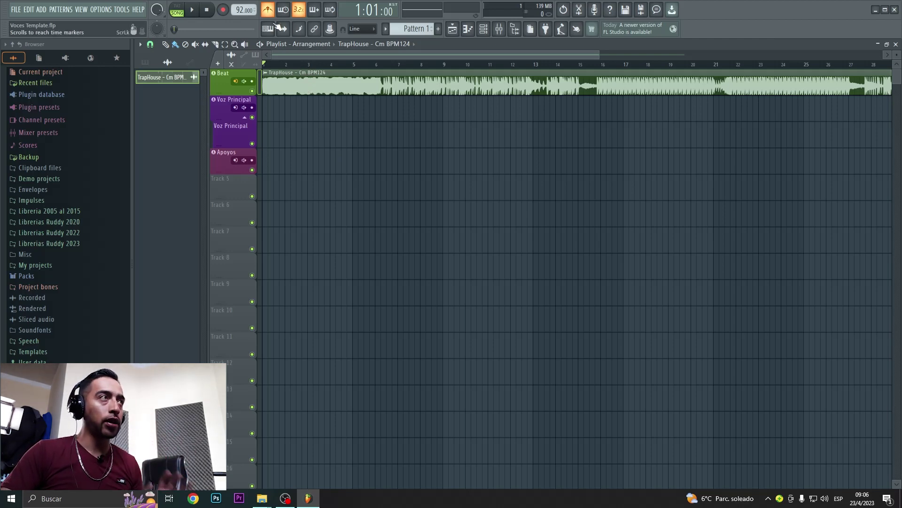
{"action": "left_click_drag", "start_coordinate": [241, 12], "coordinate": [241, 0]}
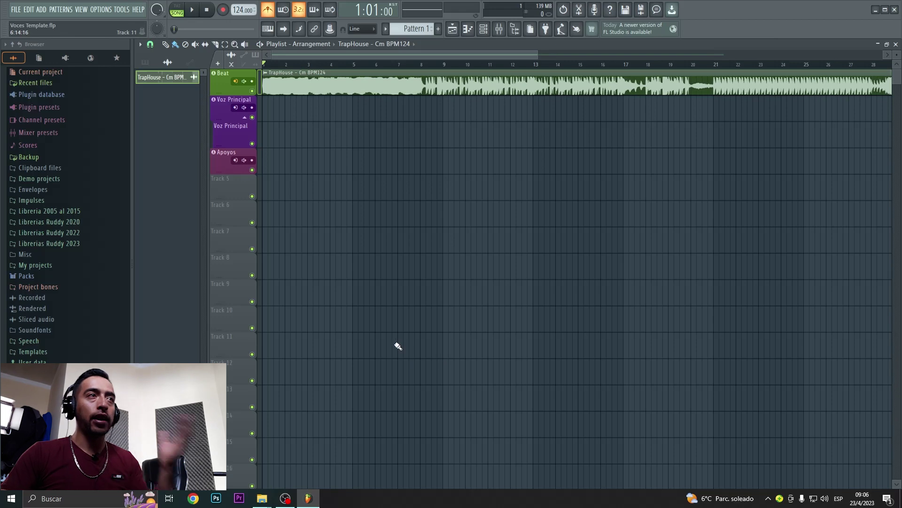